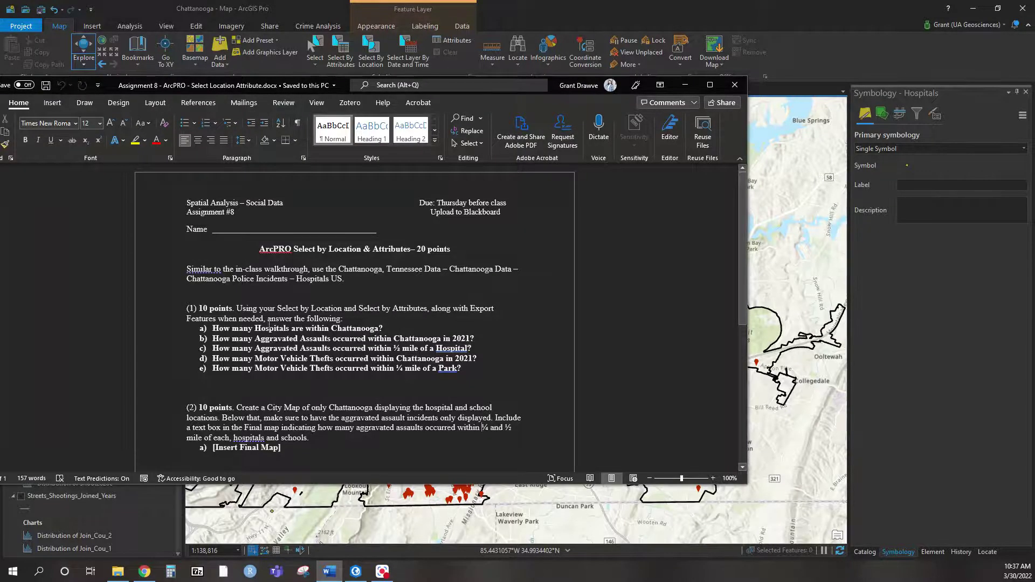
Symbolize the Hospitals layer with the medium-sized Hospital symbol from a gallery search for "hospital", and hide the Shootings_NearMatched layer
key("super+Down")
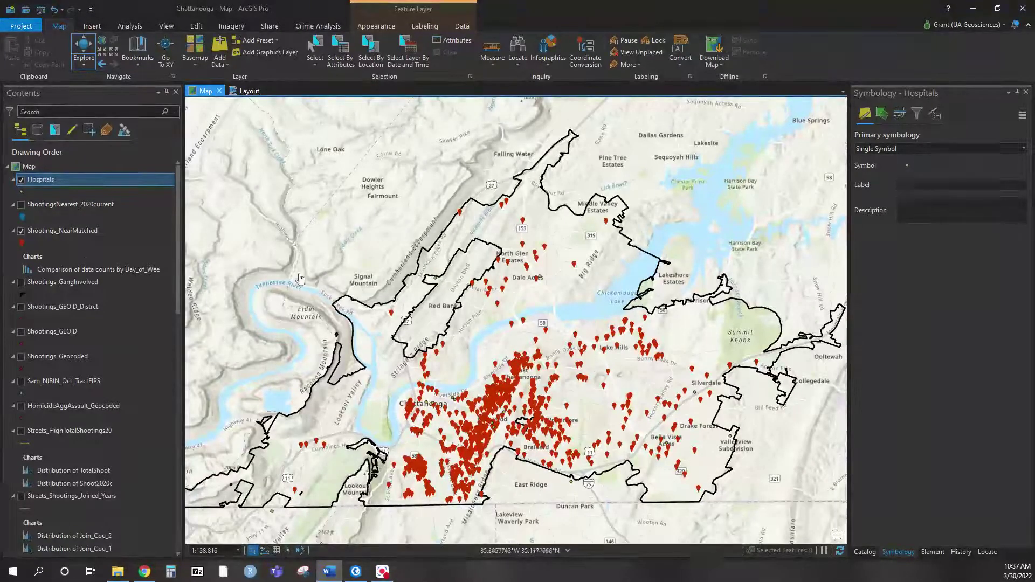
left_click(23, 193)
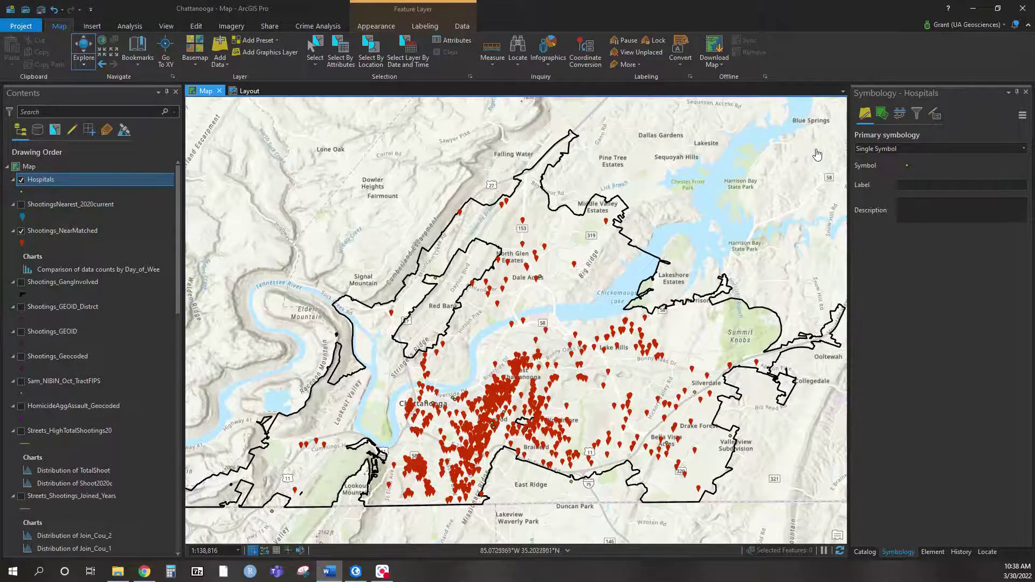
left_click(906, 165)
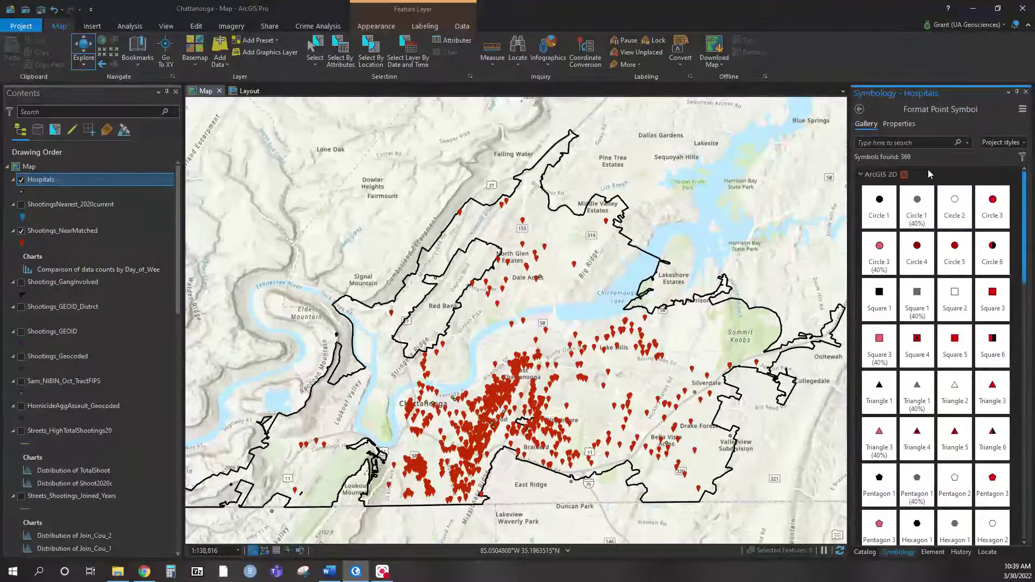
type("hospital")
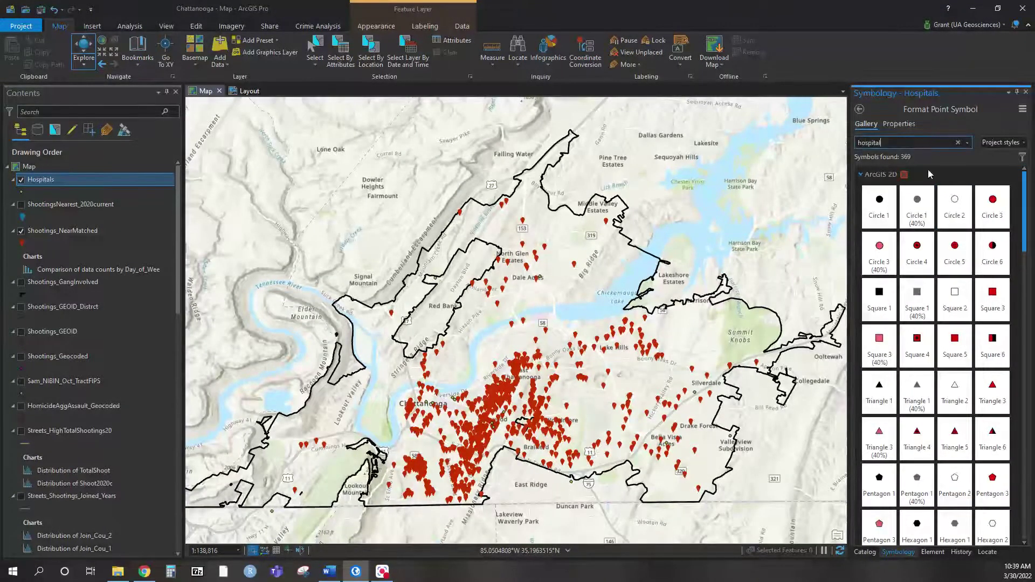
key("Return")
left_click(926, 201)
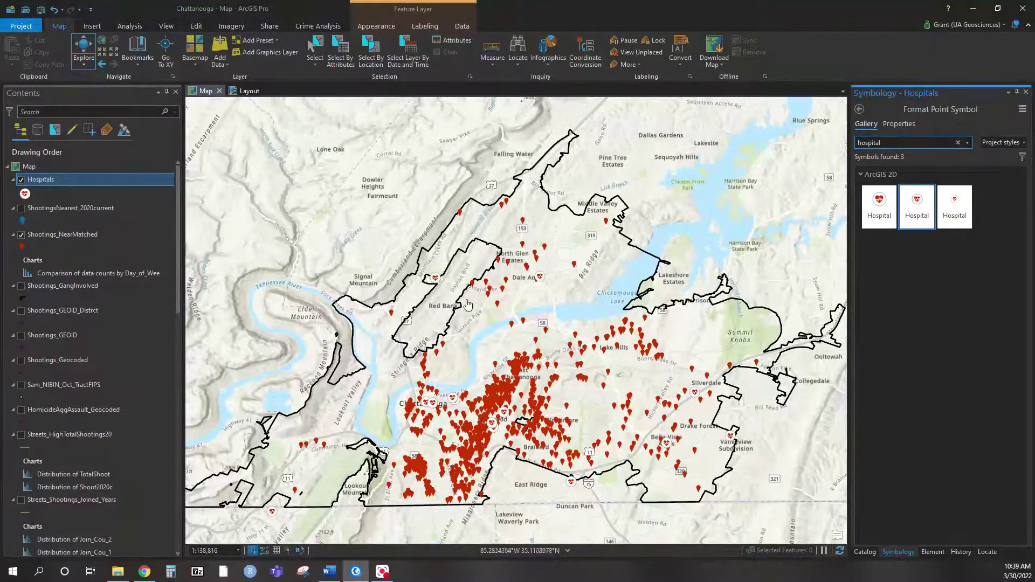
left_click(21, 235)
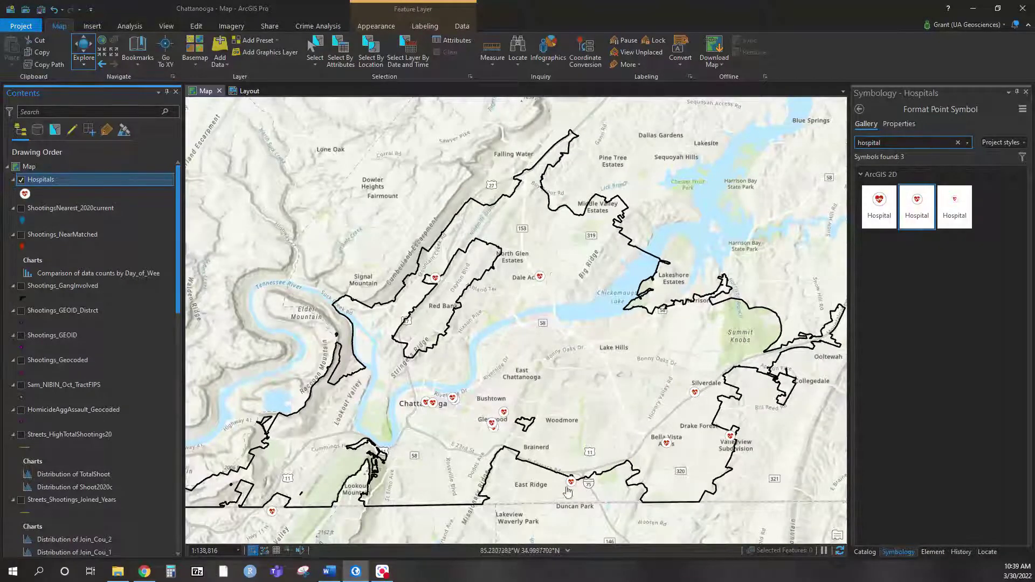
View the full extent of the Hospitals layer, and return the map to the City Boundary extent
right_click(34, 184)
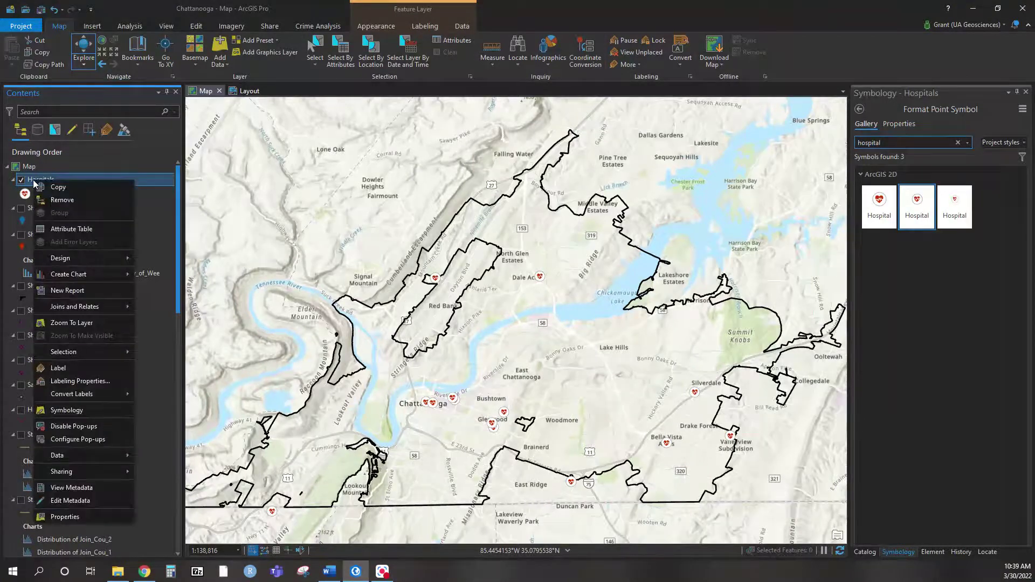
left_click(60, 322)
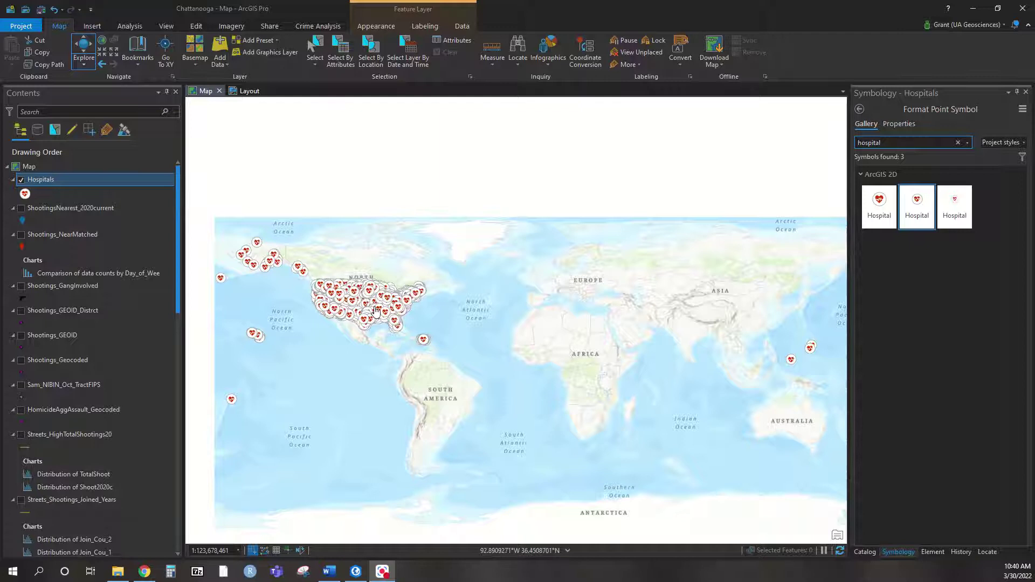
scroll(81, 292, "down", 15)
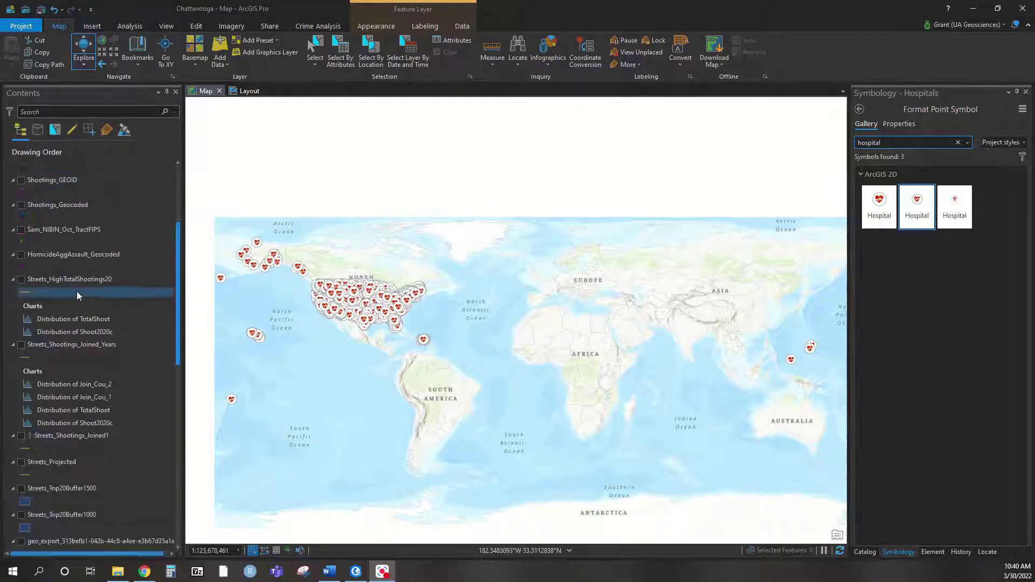
scroll(77, 291, "down", 6)
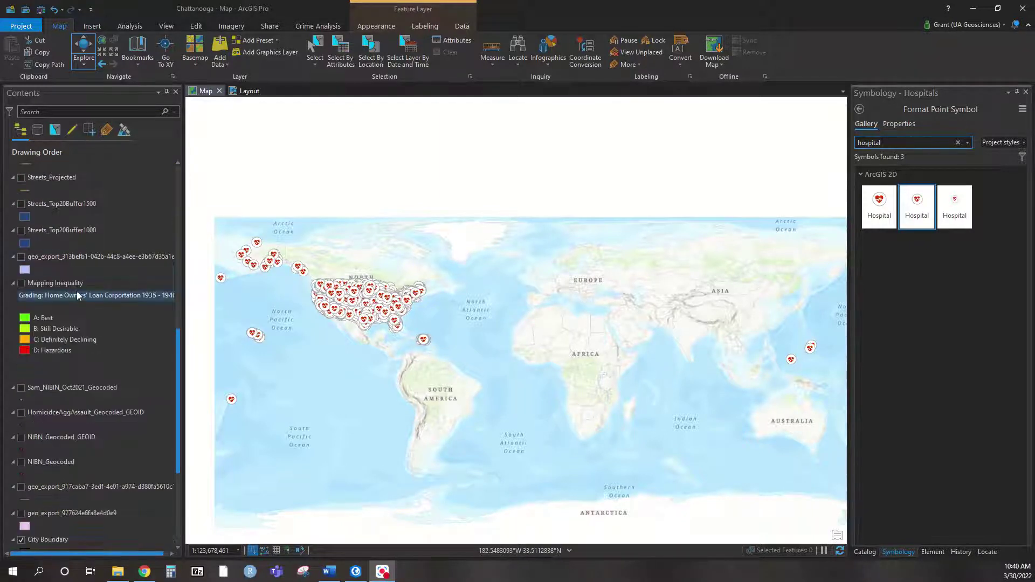
right_click(51, 440)
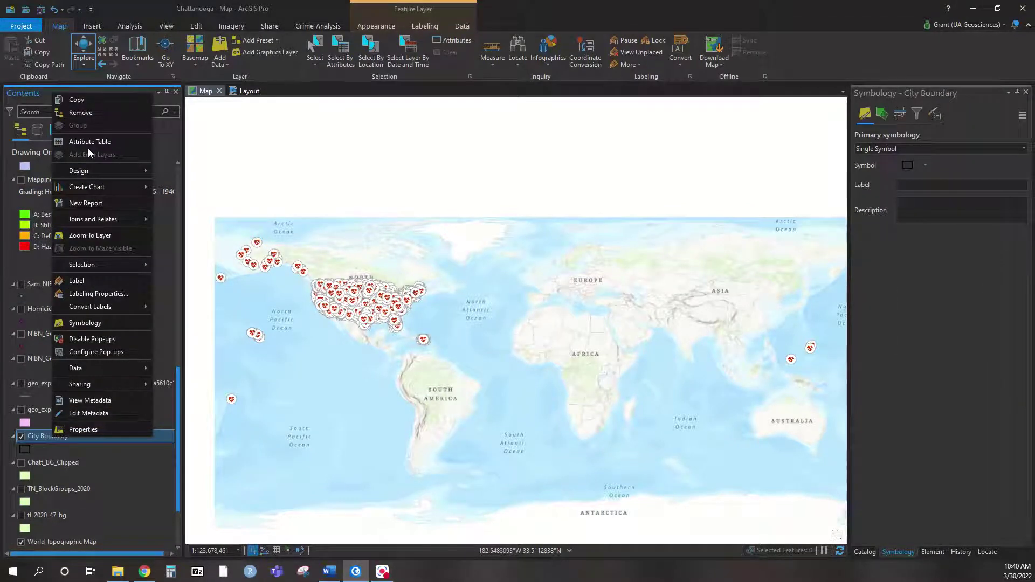
left_click(99, 235)
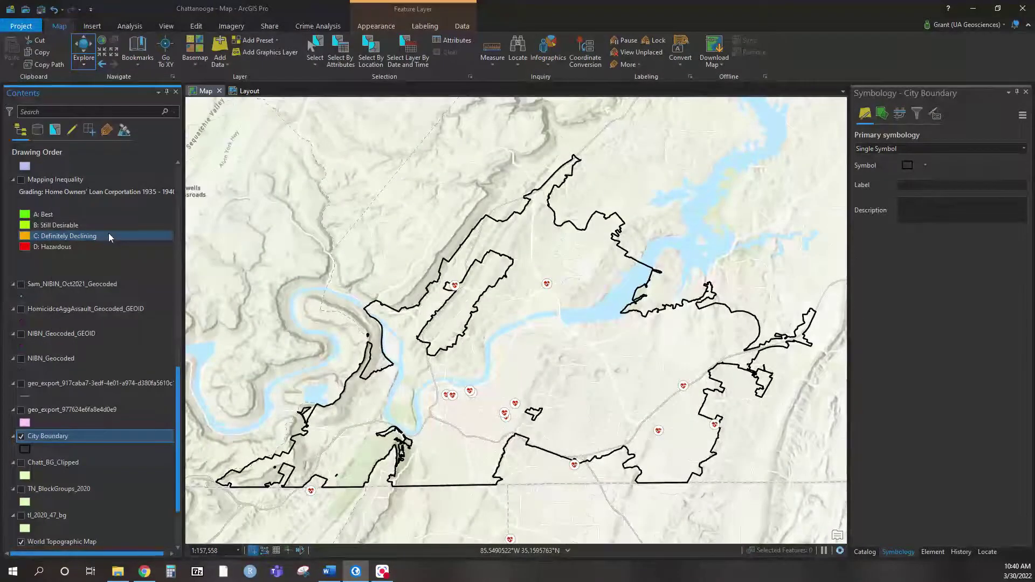
Check the assignment questions in Word, and set Hospitals as the input features of a Select By Location query in ArcGIS Pro
key("alt+Tab")
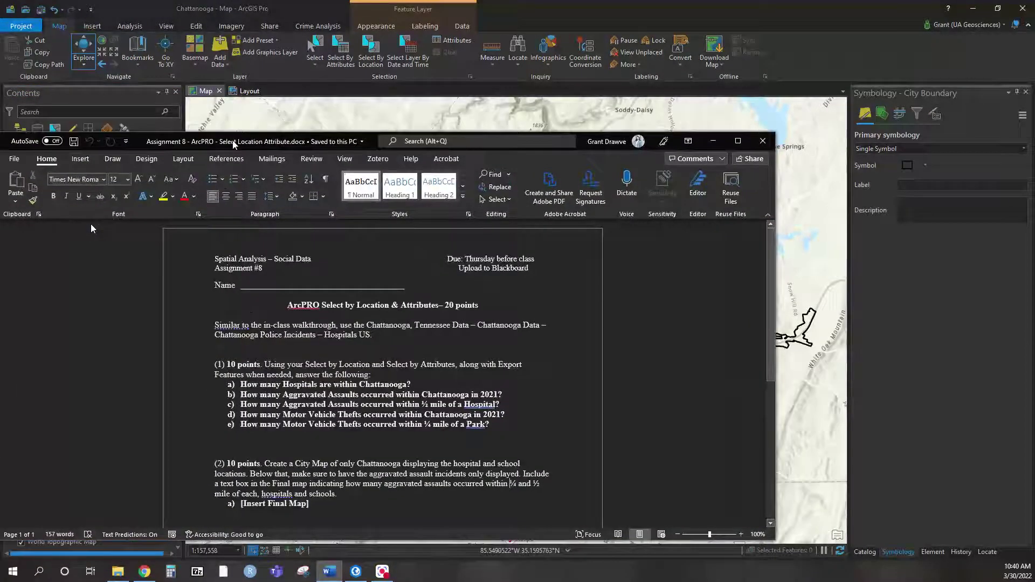
key("alt+Tab")
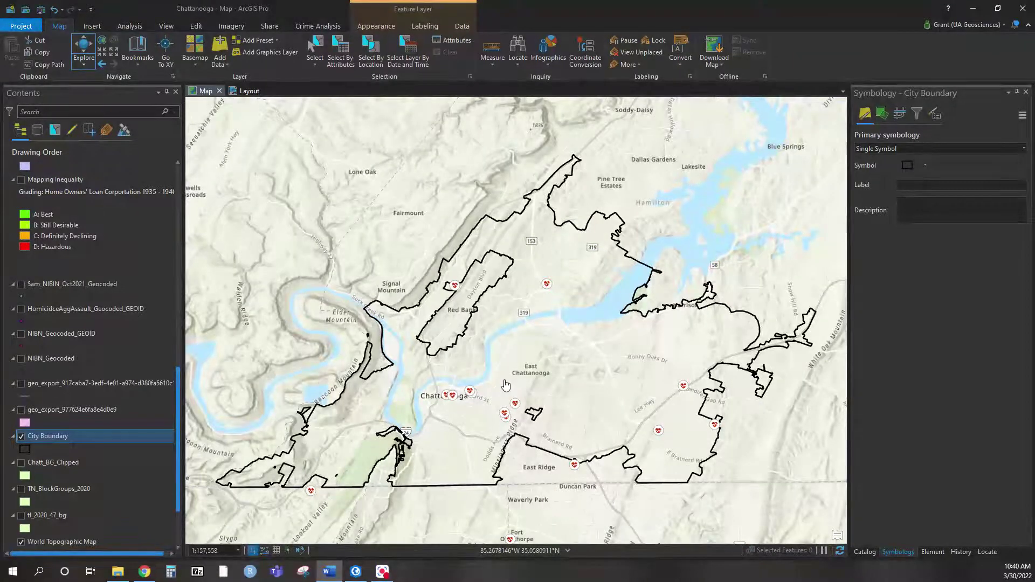
left_click(369, 61)
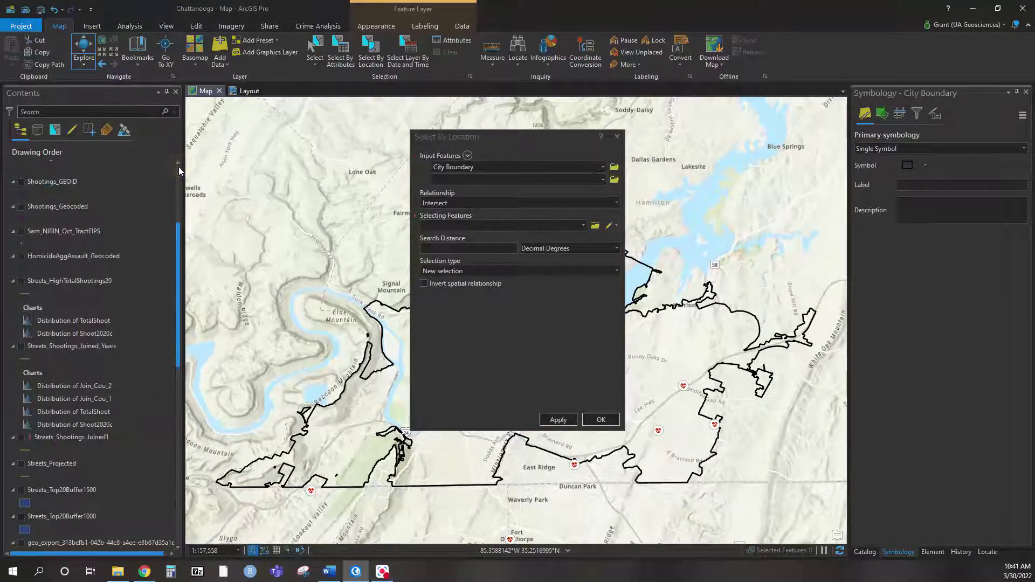
scroll(179, 166, "up", 3)
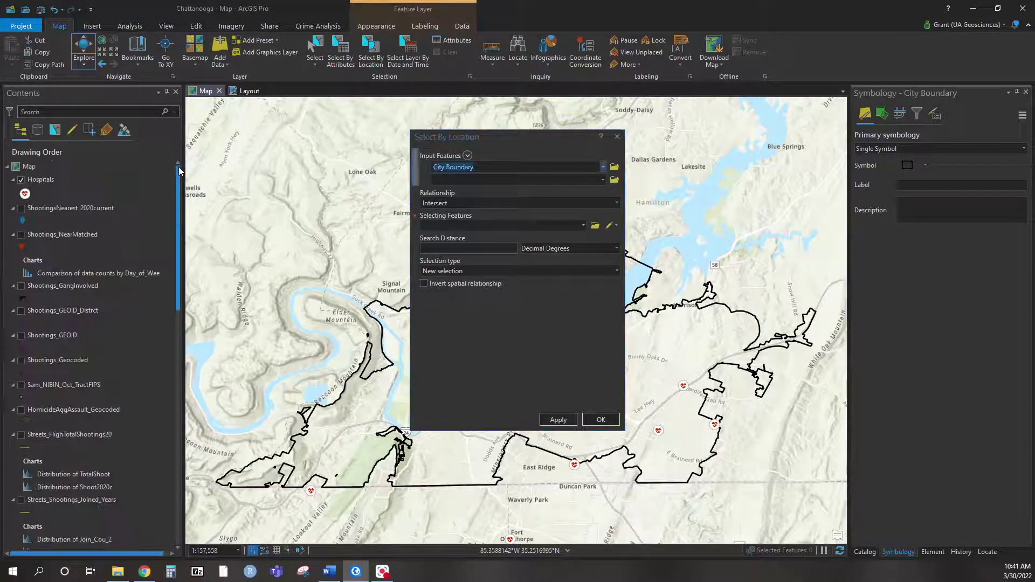
left_click(49, 184)
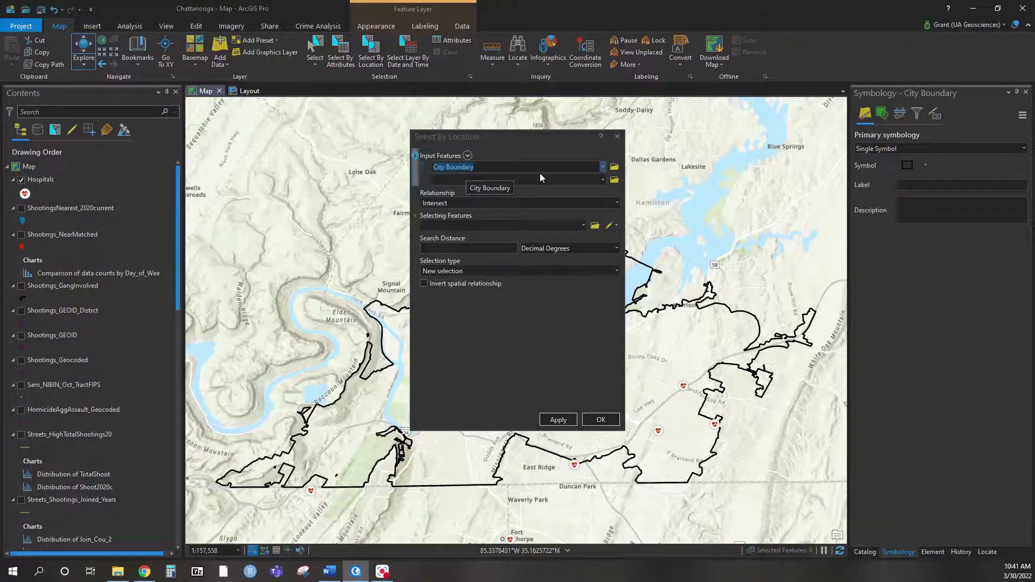
left_click(602, 166)
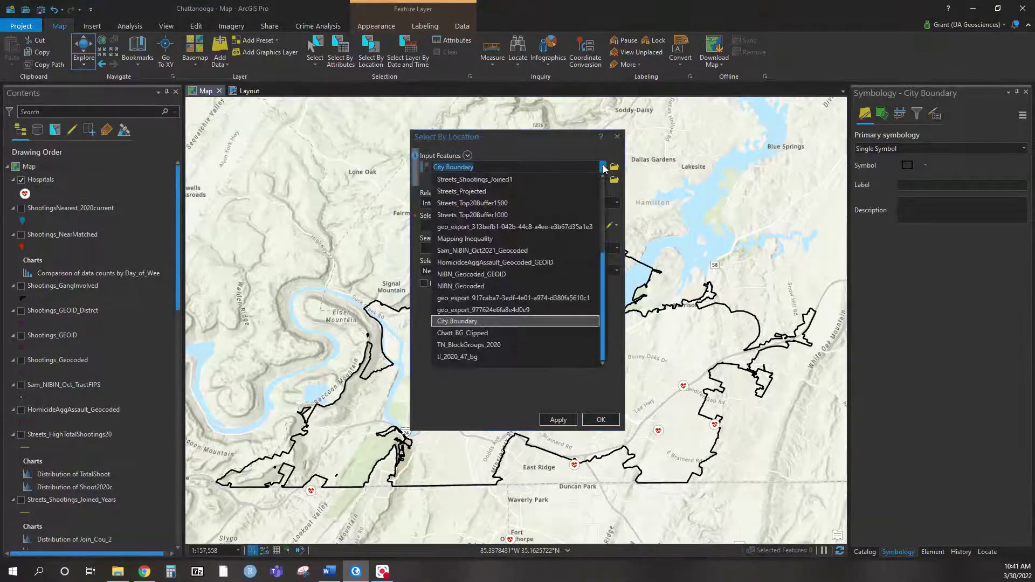
scroll(558, 177, "up", 3)
left_click(559, 178)
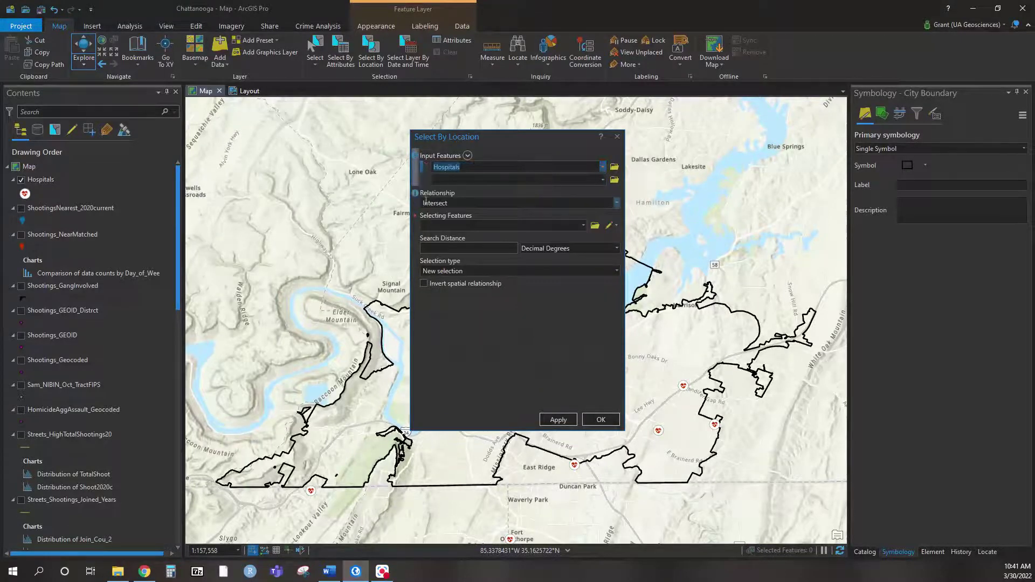
Select the hospitals using the Within relationship, with City Boundary as the selecting features
left_click(616, 203)
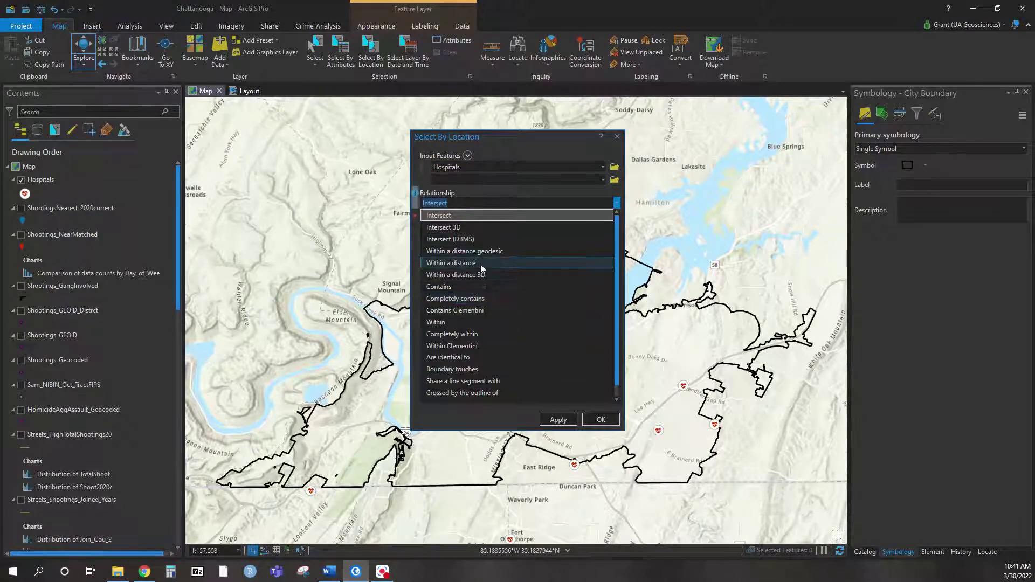
left_click(453, 322)
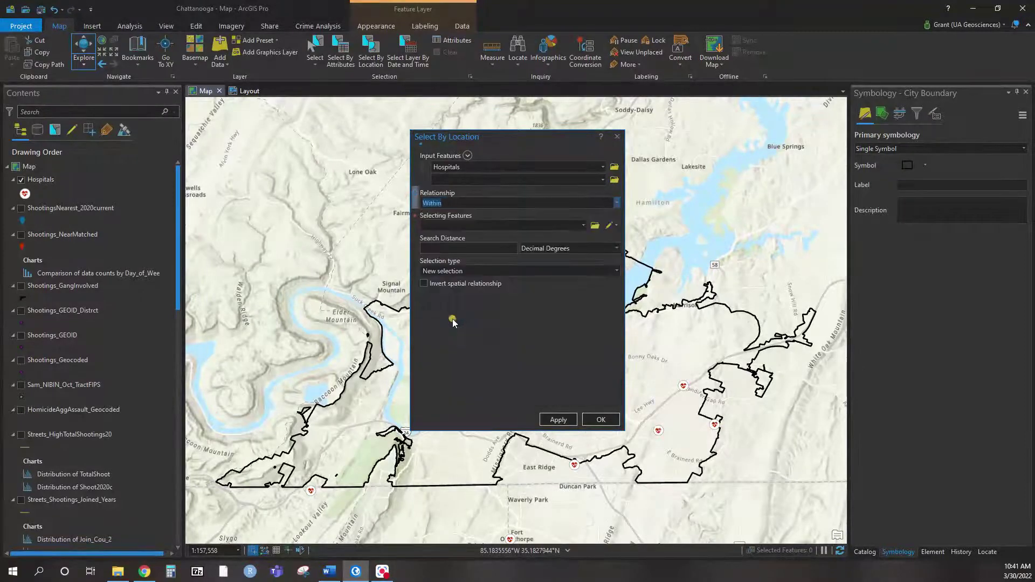
left_click(583, 225)
scroll(480, 316, "down", 4)
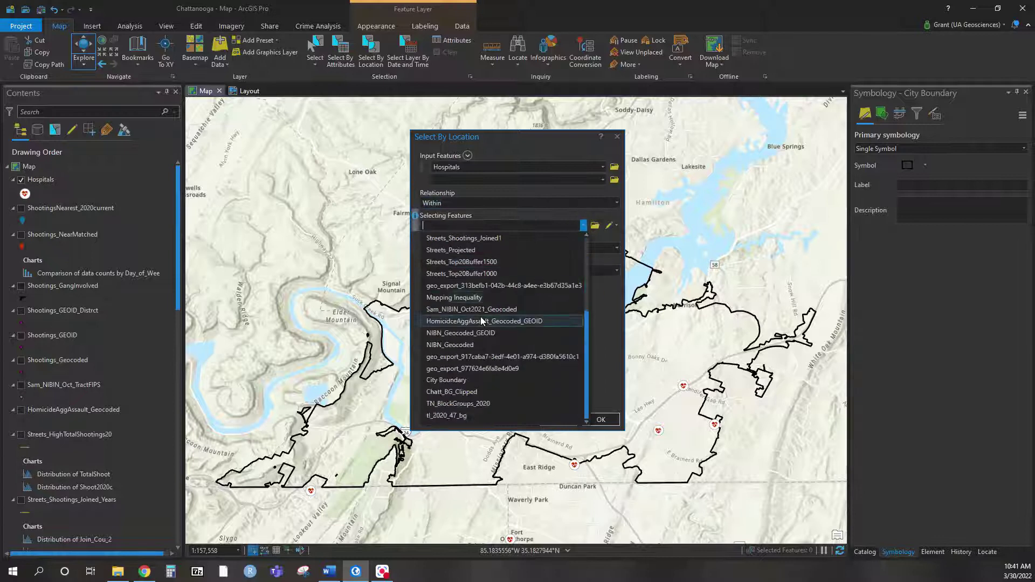
left_click(453, 380)
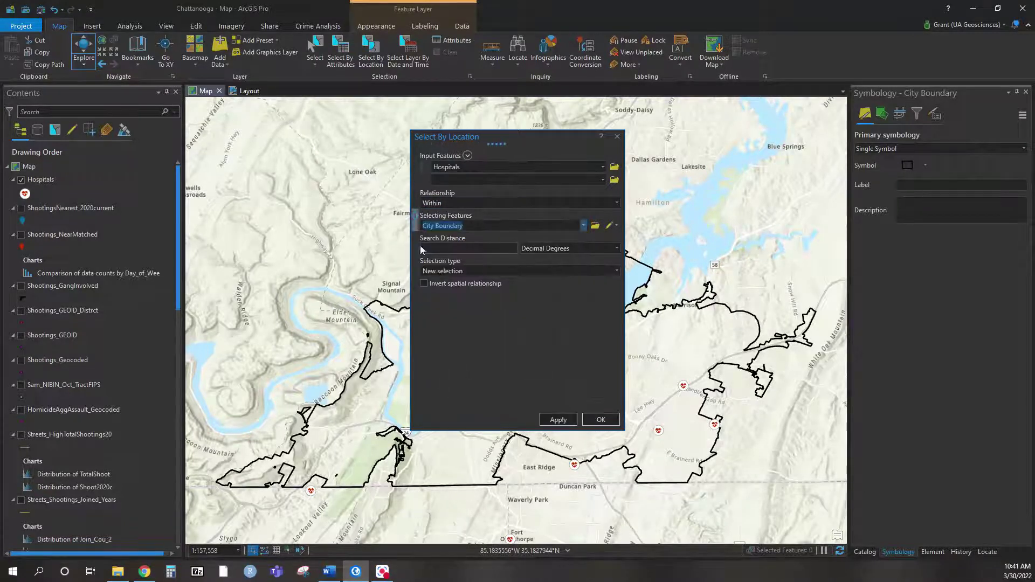
left_click(559, 419)
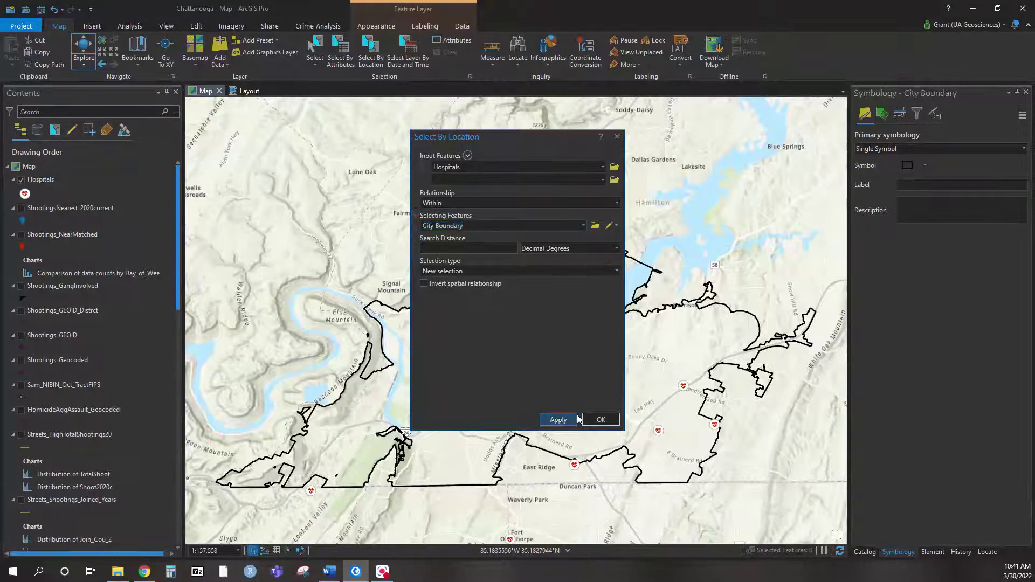
left_click(559, 425)
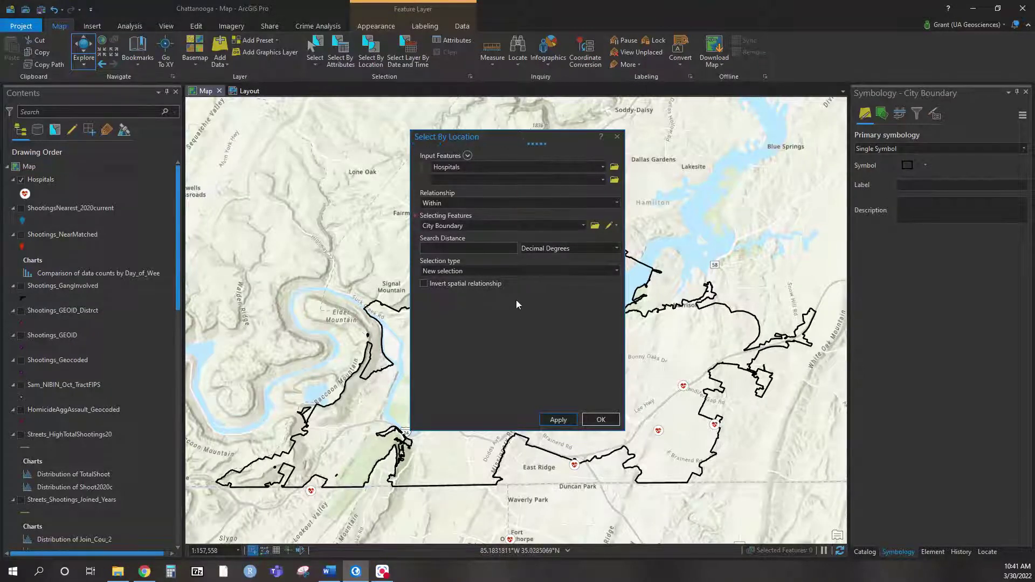
Open the Hospitals attribute table, close the location query, and show only the selected records
right_click(45, 183)
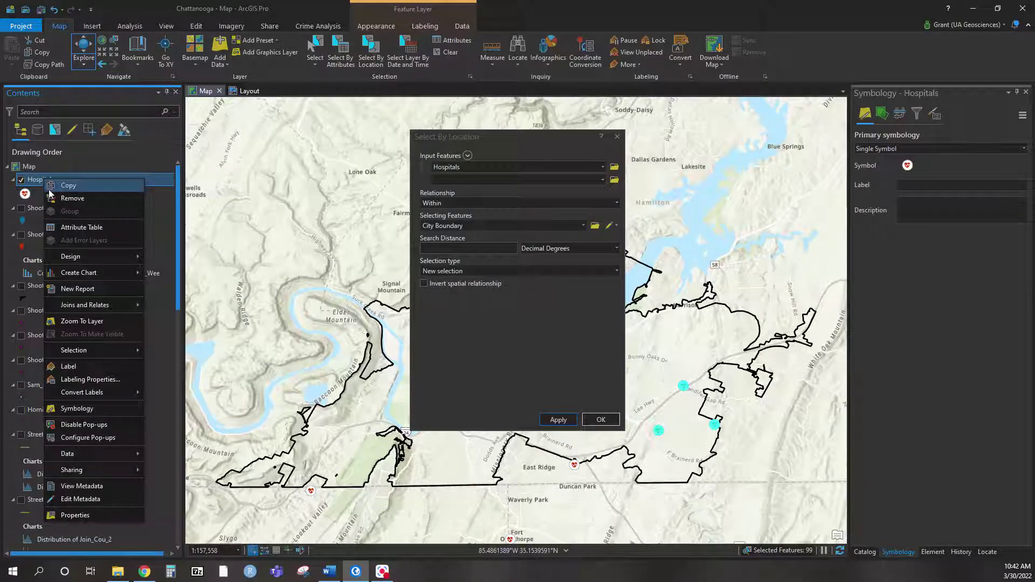
left_click(81, 227)
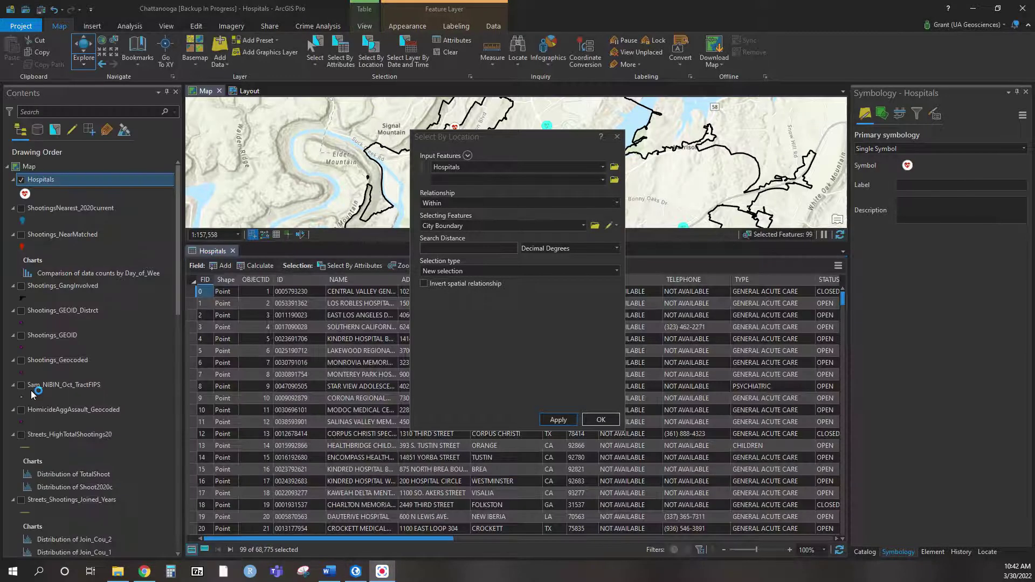
left_click(244, 565)
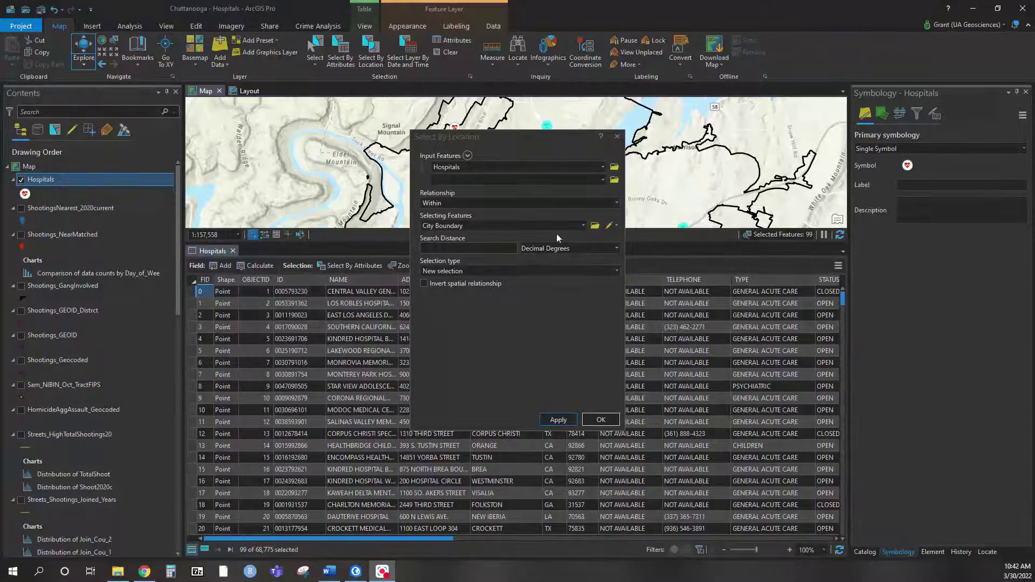
left_click(598, 420)
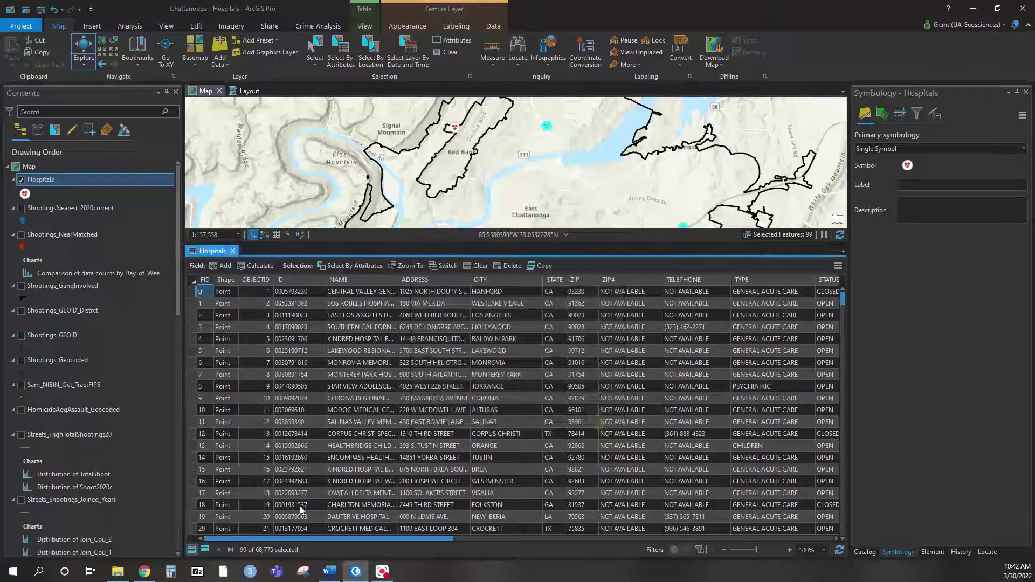
left_click(208, 549)
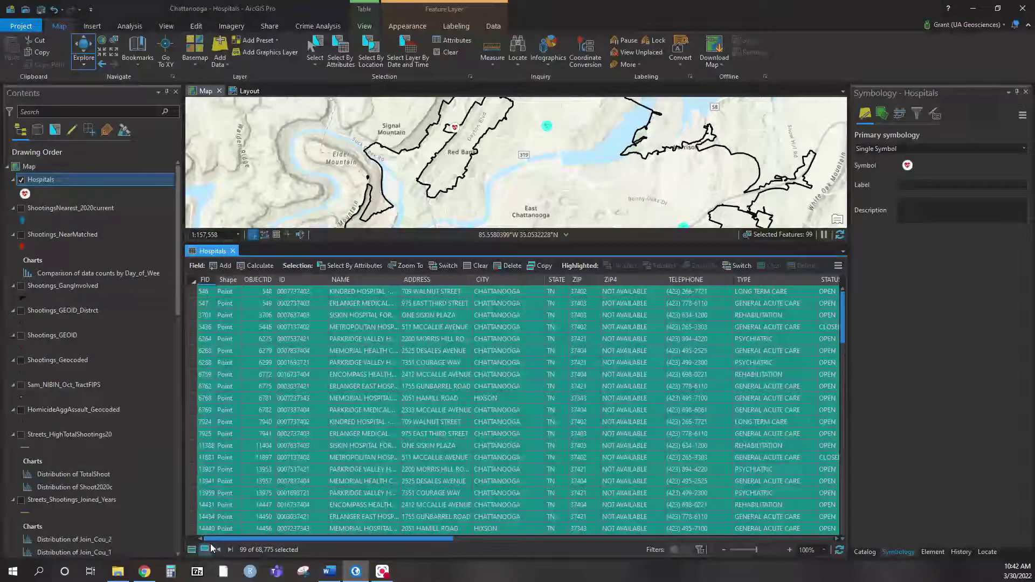
Examine all attribute columns of the selected hospital records, from the ID and name fields through to GlobalID
left_click_drag(285, 536, 371, 540)
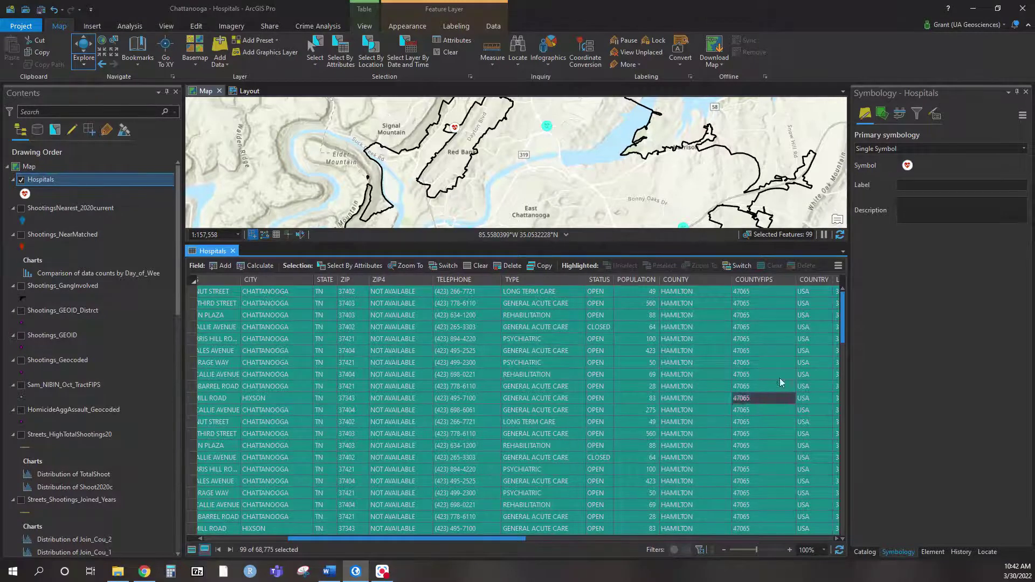
left_click_drag(843, 330, 827, 274)
scroll(596, 537, "right", 3)
scroll(596, 537, "right", 5)
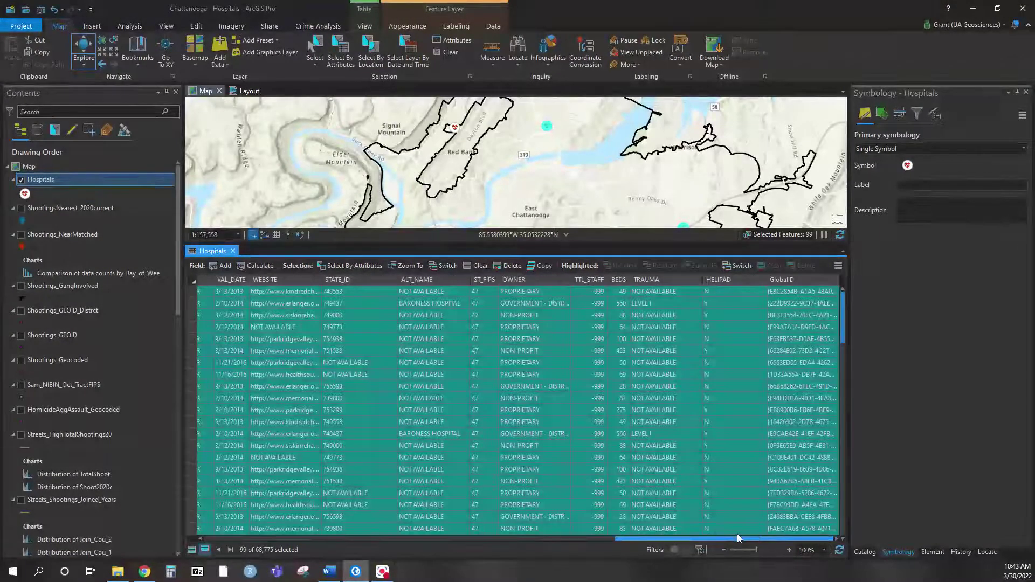
left_click_drag(737, 538, 203, 539)
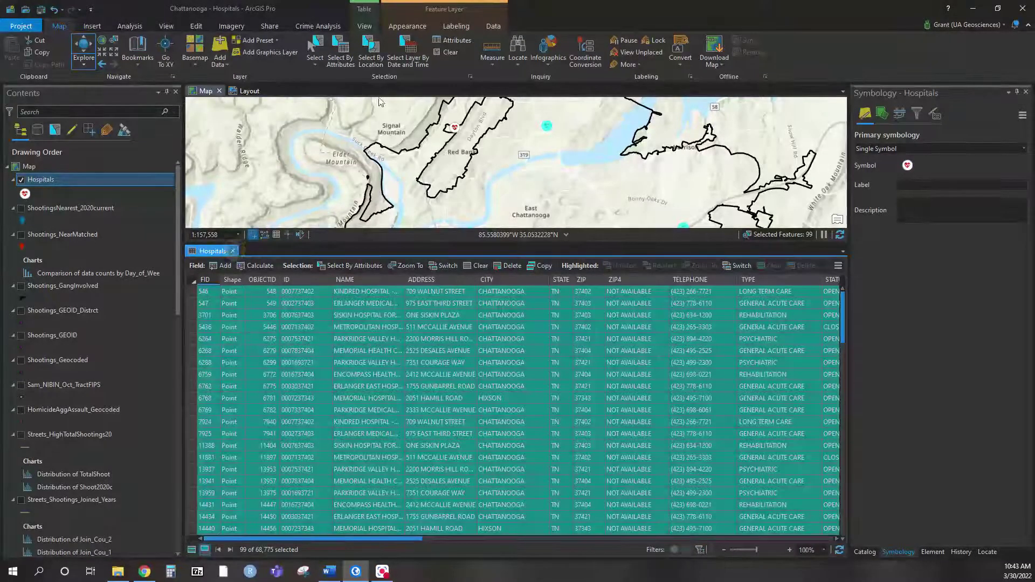
Close the Hospitals attribute table and clear the feature selection
left_click(233, 251)
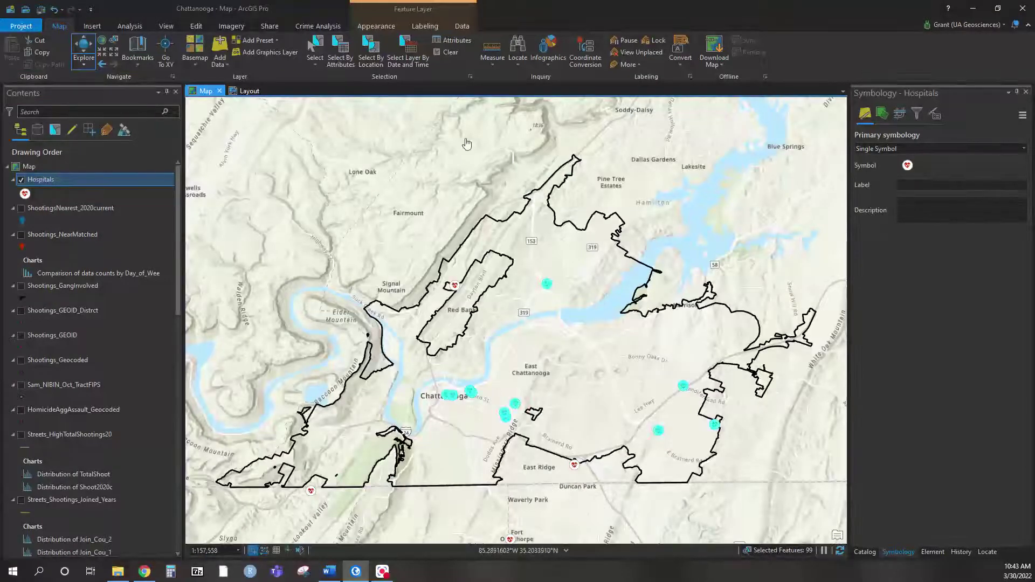
left_click(444, 54)
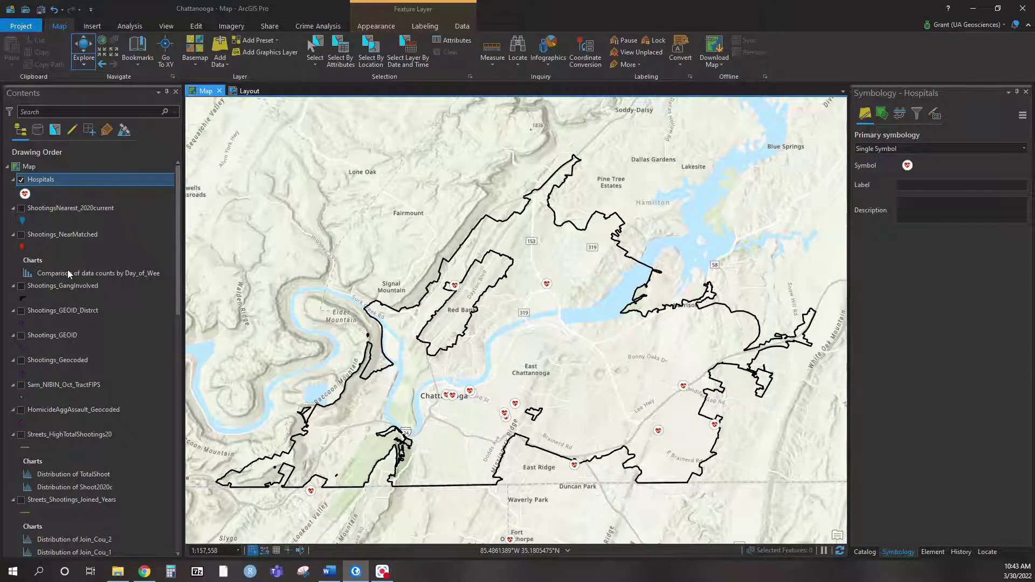
Add the PublicSchools_Point shapefile from the Chattanooga folder under Spring 2022 to the map
scroll(108, 267, "down", 3)
scroll(112, 267, "down", 4)
scroll(112, 266, "up", 8)
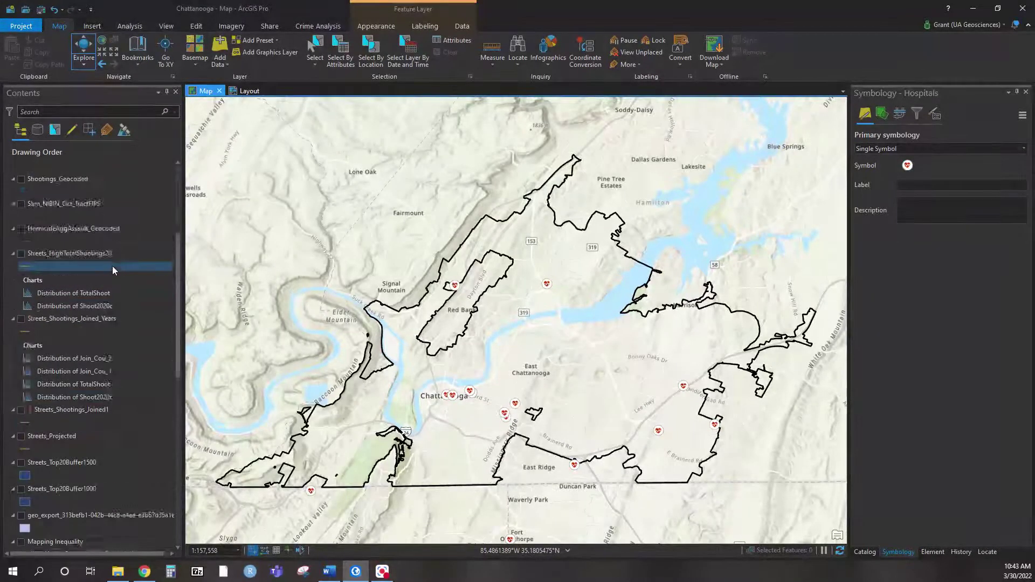
left_click(219, 49)
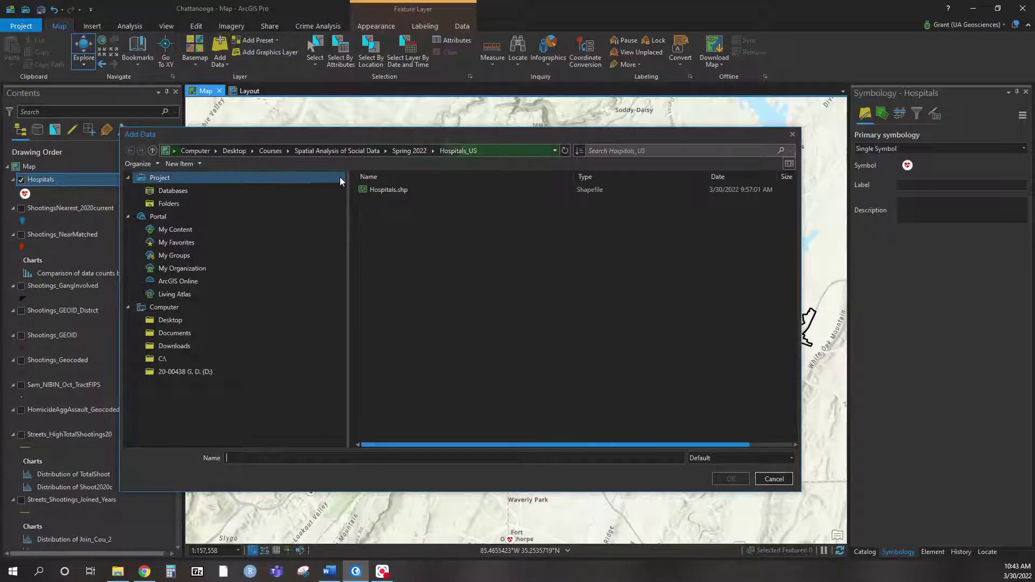
left_click(409, 151)
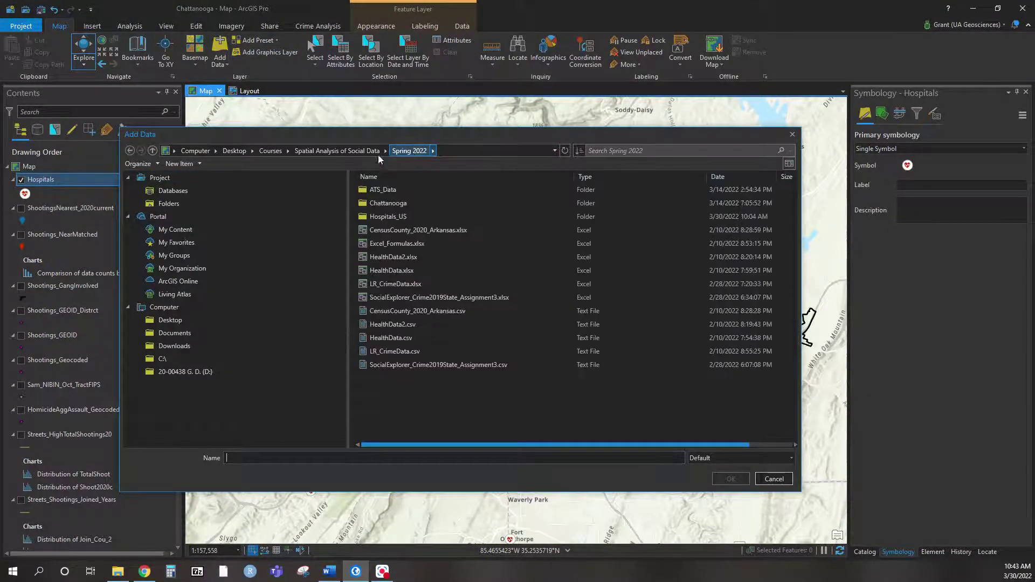
double_click(395, 204)
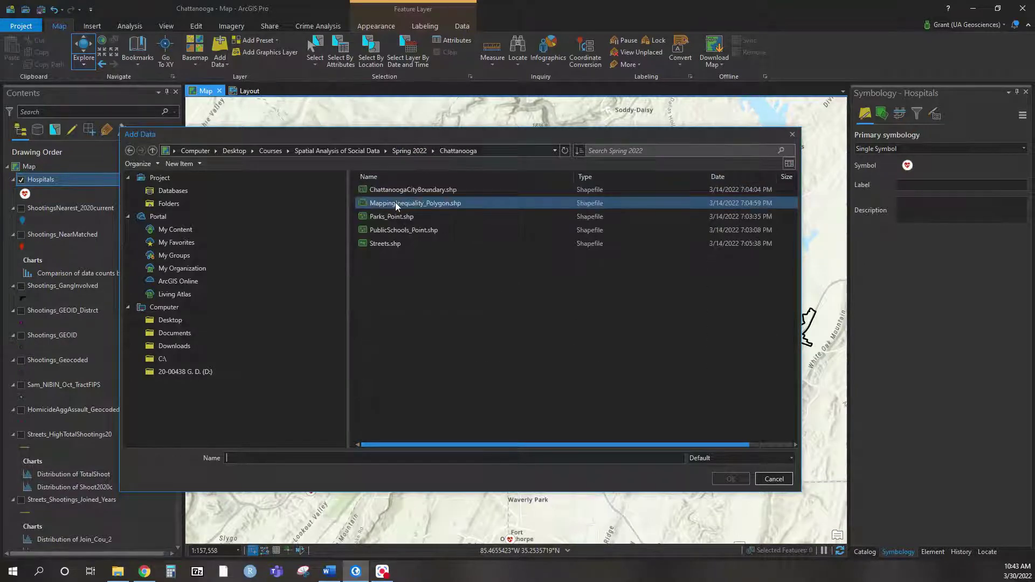
double_click(384, 231)
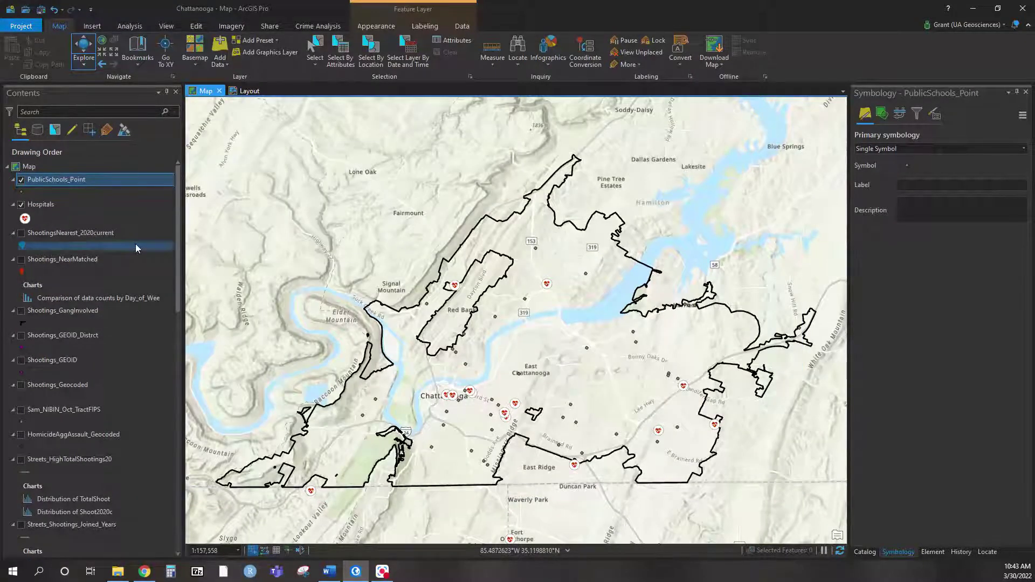
Hide the Hospitals layer and give the public school points the medium-sized School symbol from the ArcGIS 2D style
left_click(21, 204)
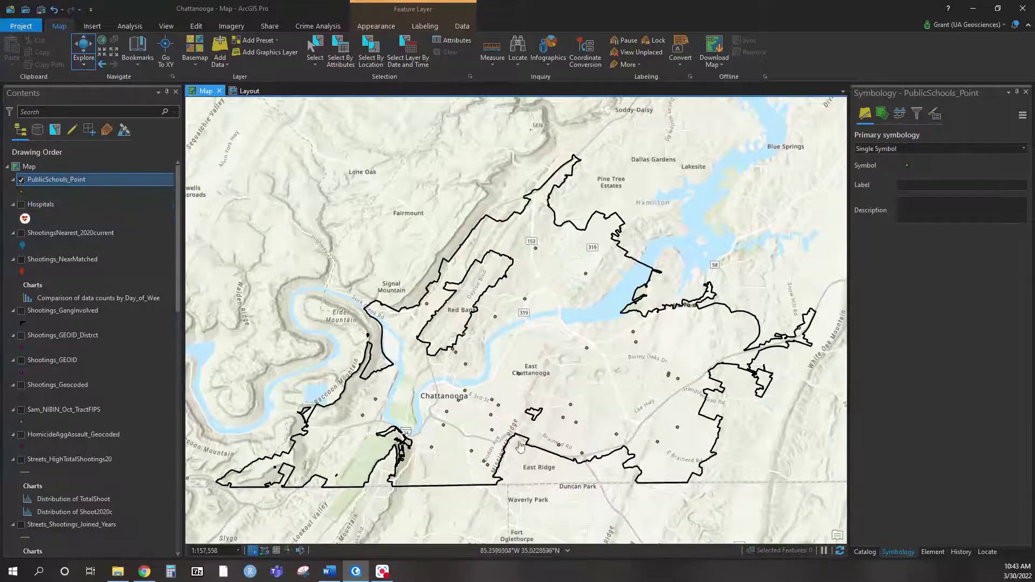
left_click(22, 192)
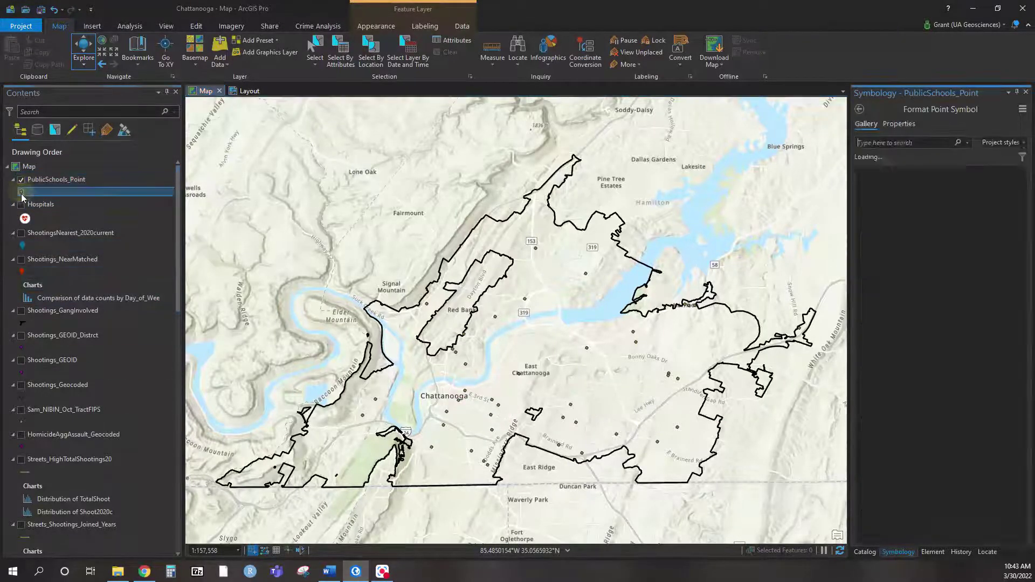
type("school")
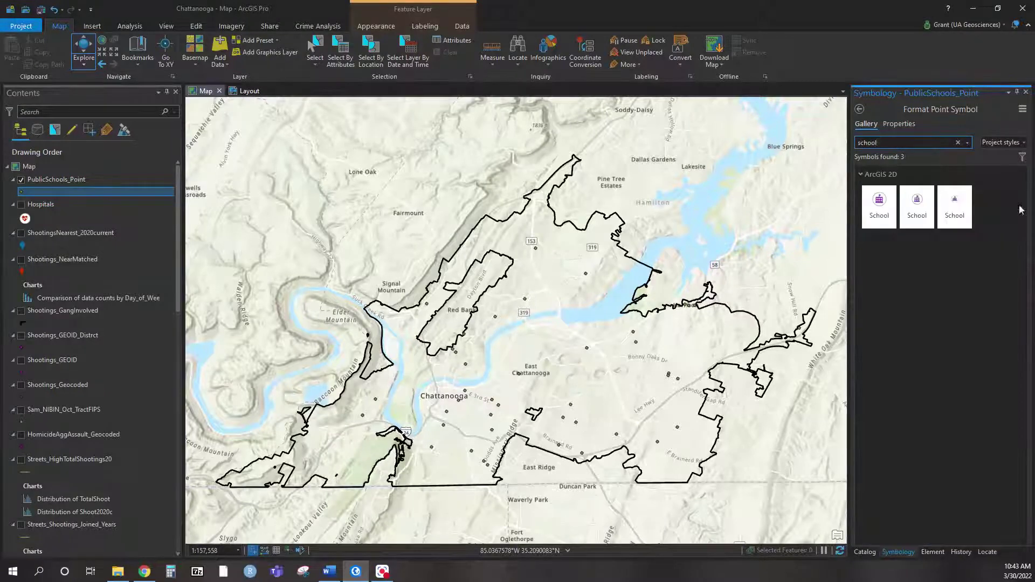
left_click(916, 207)
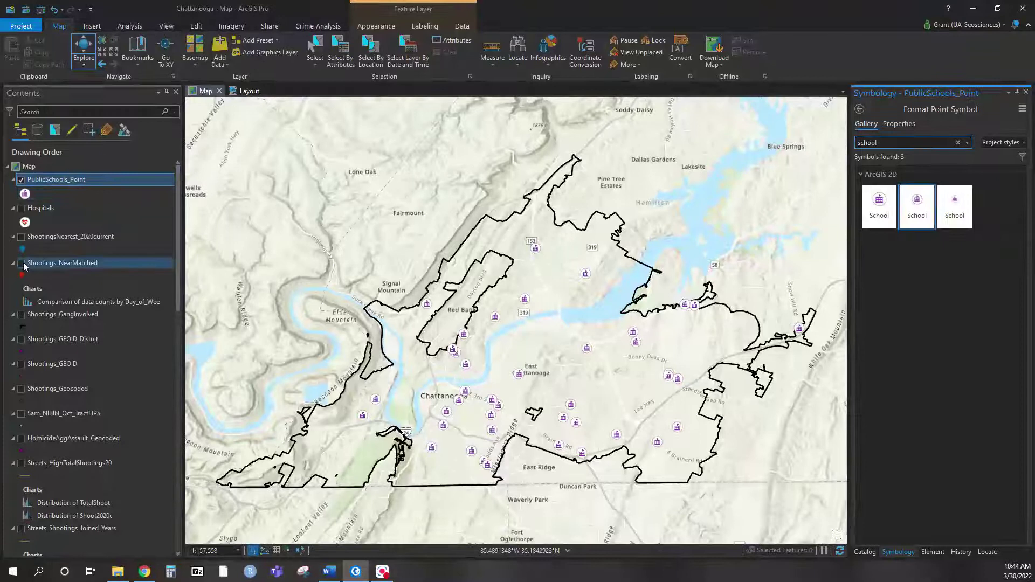
Show the Shootings_NearMatched layer on the map and open its attribute table
left_click(22, 264)
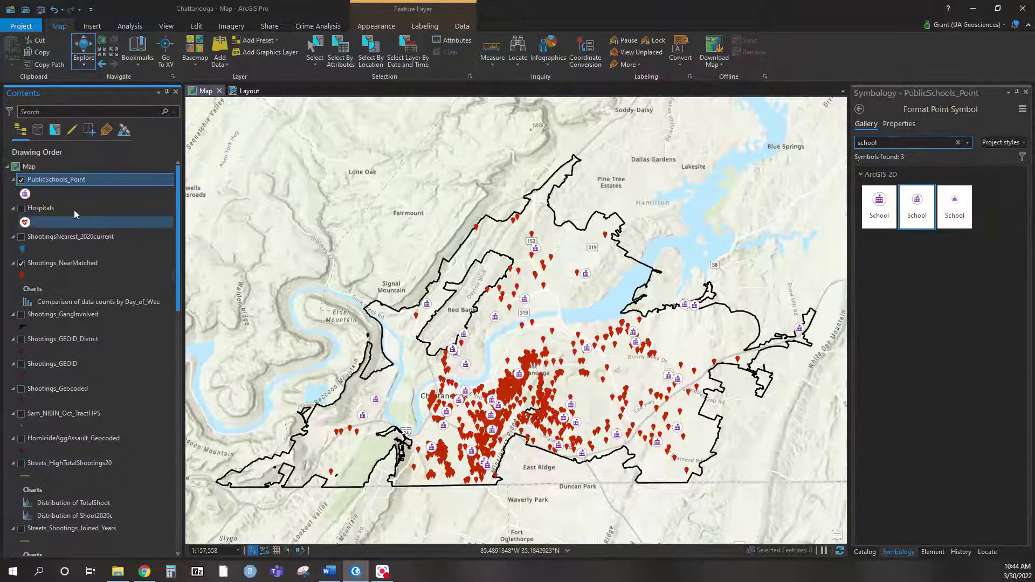
right_click(44, 264)
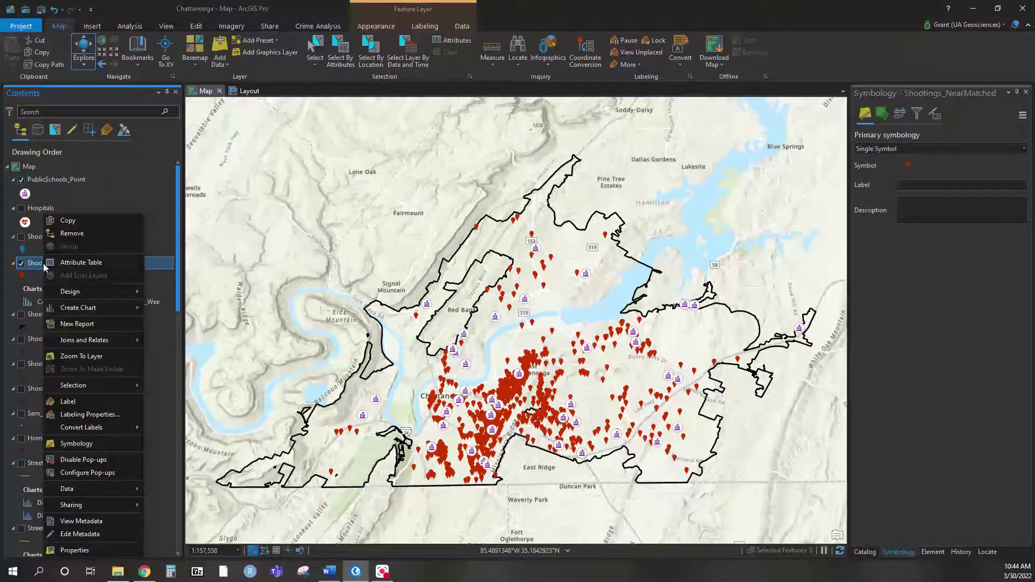
left_click(80, 264)
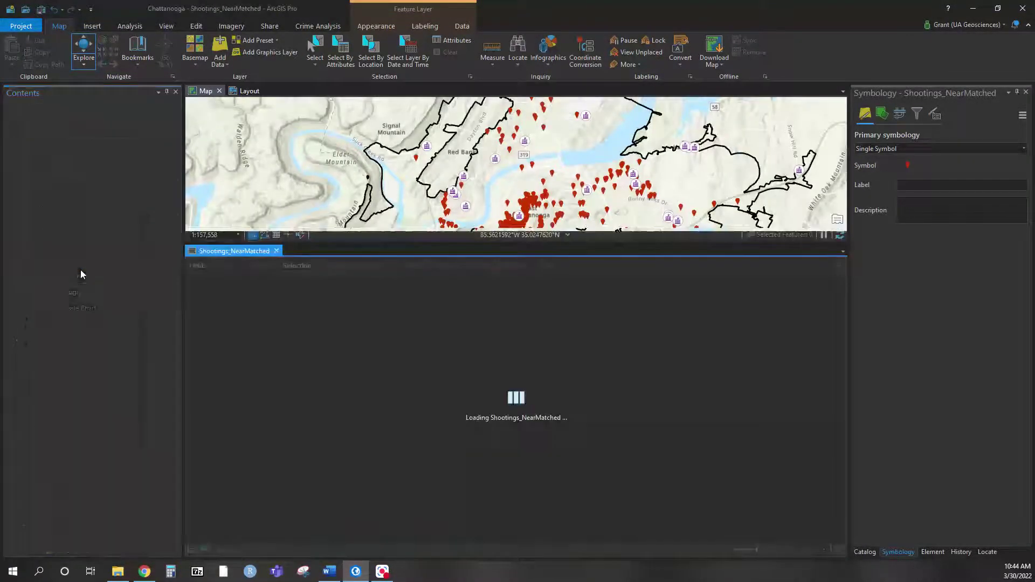
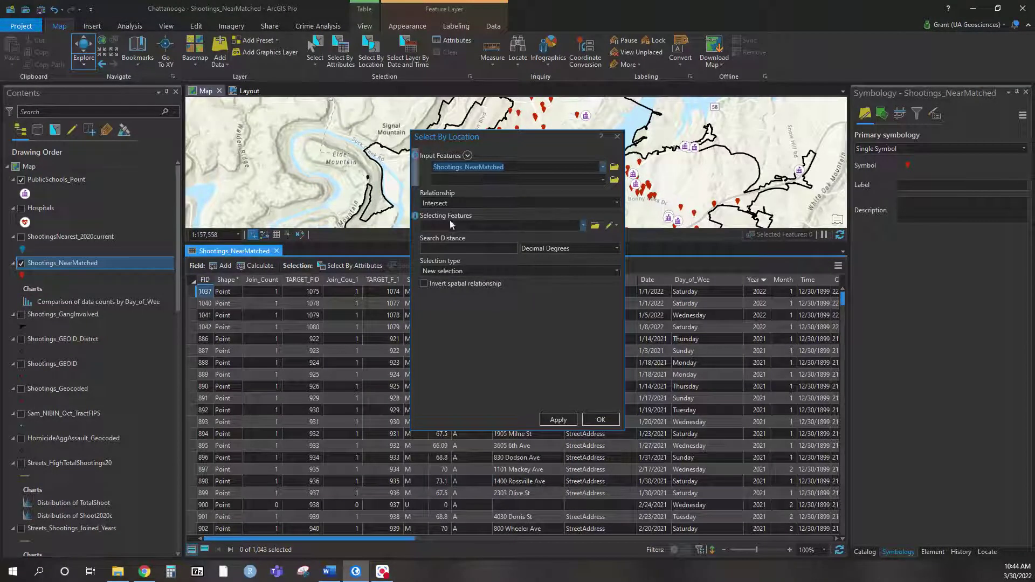
Set the location query on Shootings_NearMatched to the Within a distance relationship, with PublicSchools_Point as the selecting features
left_click(617, 203)
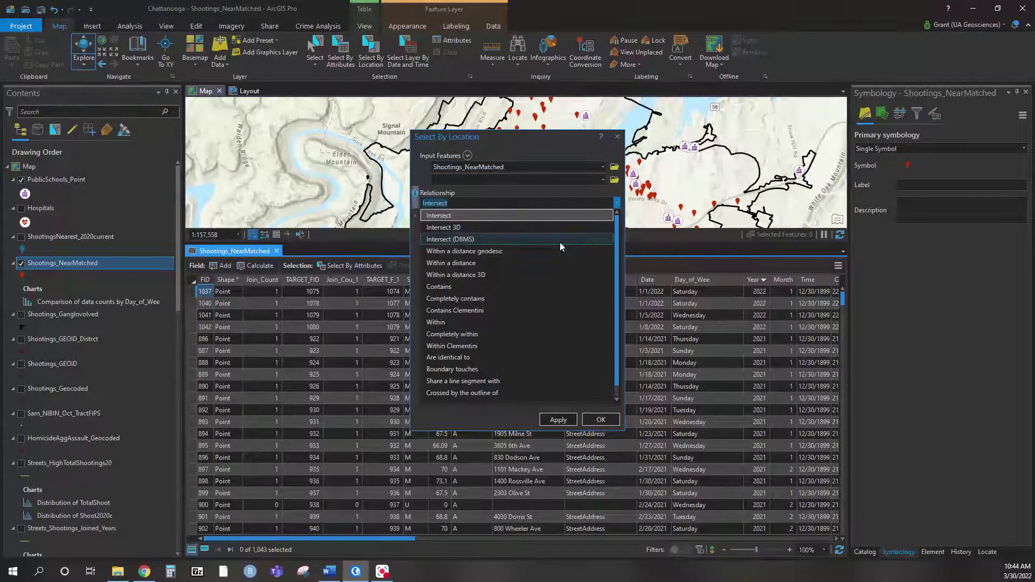
left_click(506, 263)
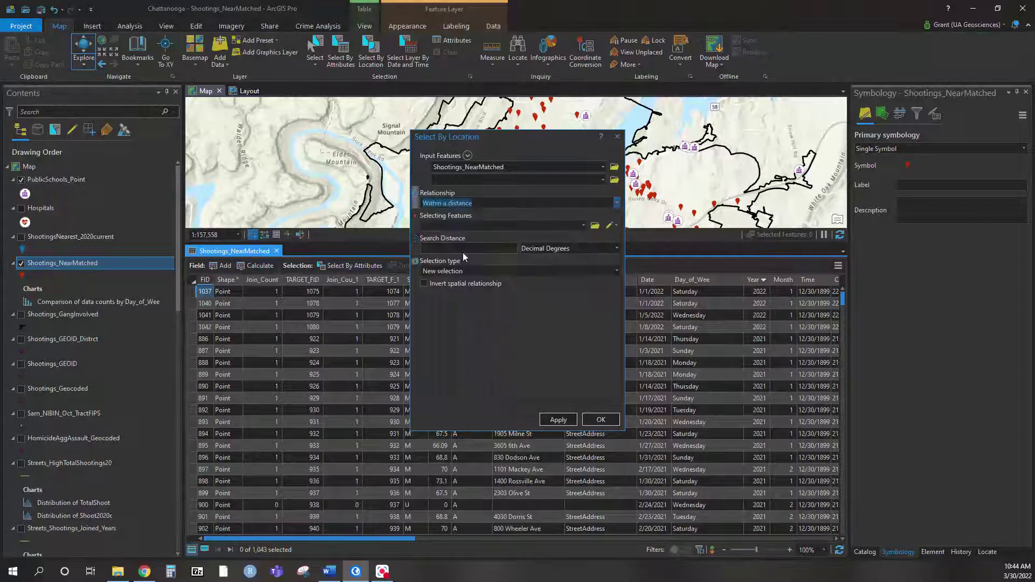
left_click(583, 226)
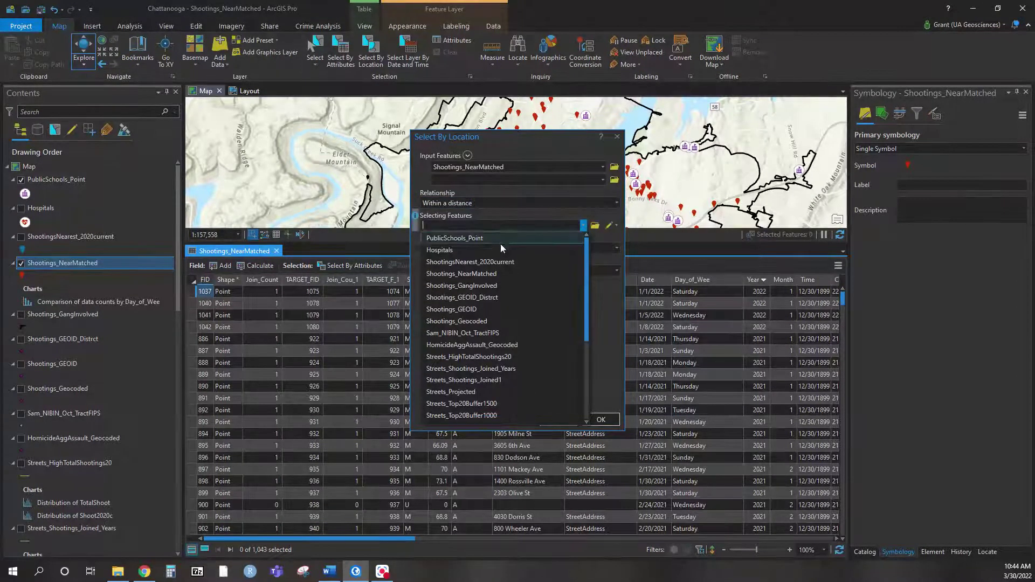
left_click(459, 239)
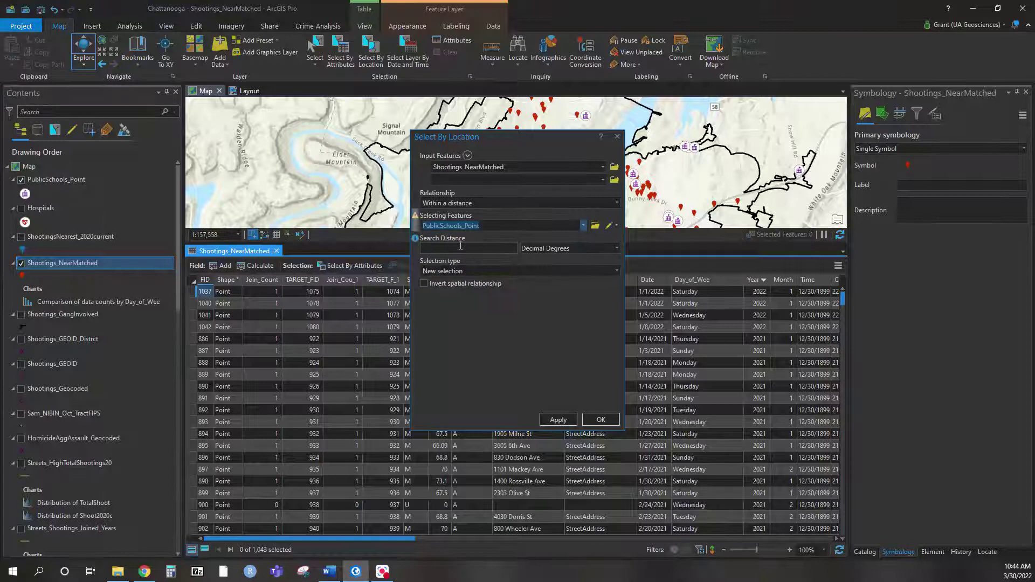
Set the search distance to 0.25 miles and apply the selection of shootings near public schools
left_click(545, 248)
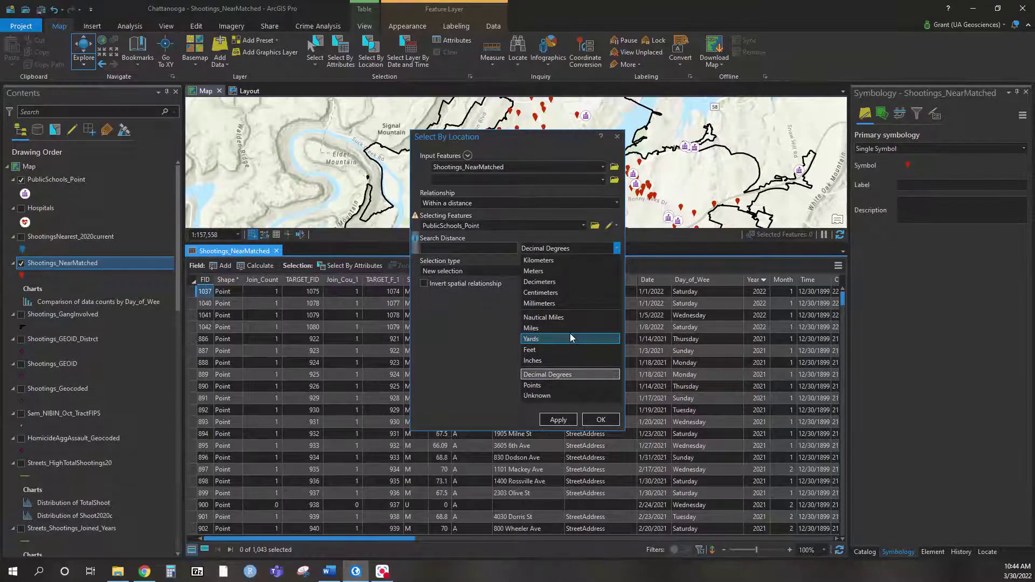
key("Up")
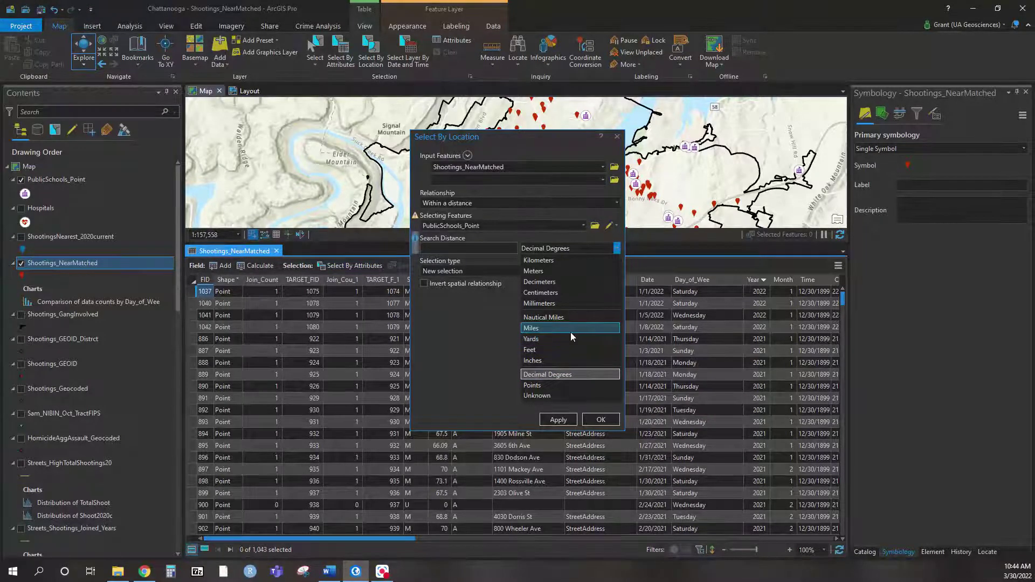
left_click(541, 328)
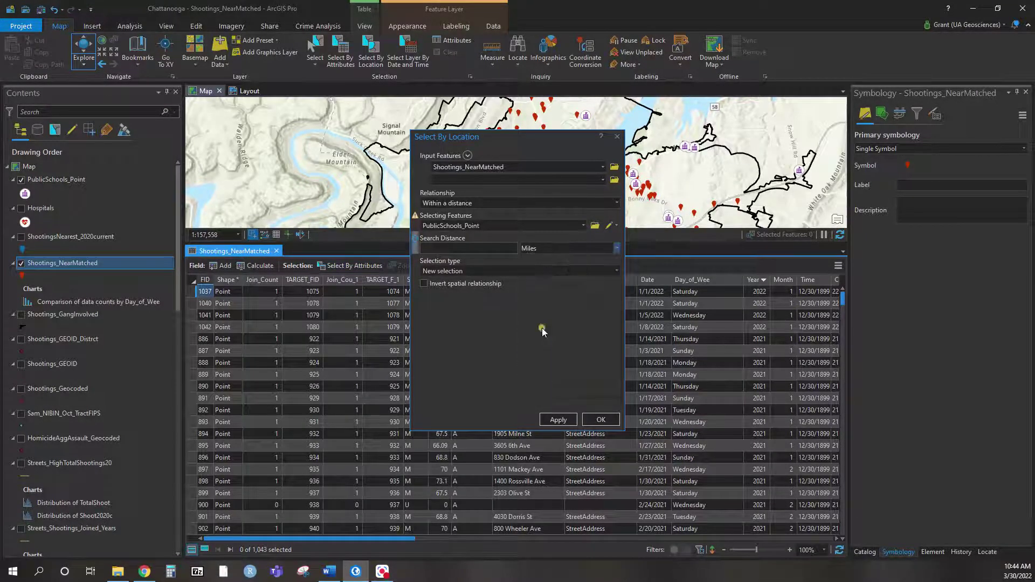
left_click(476, 249)
type(".25")
left_click(558, 419)
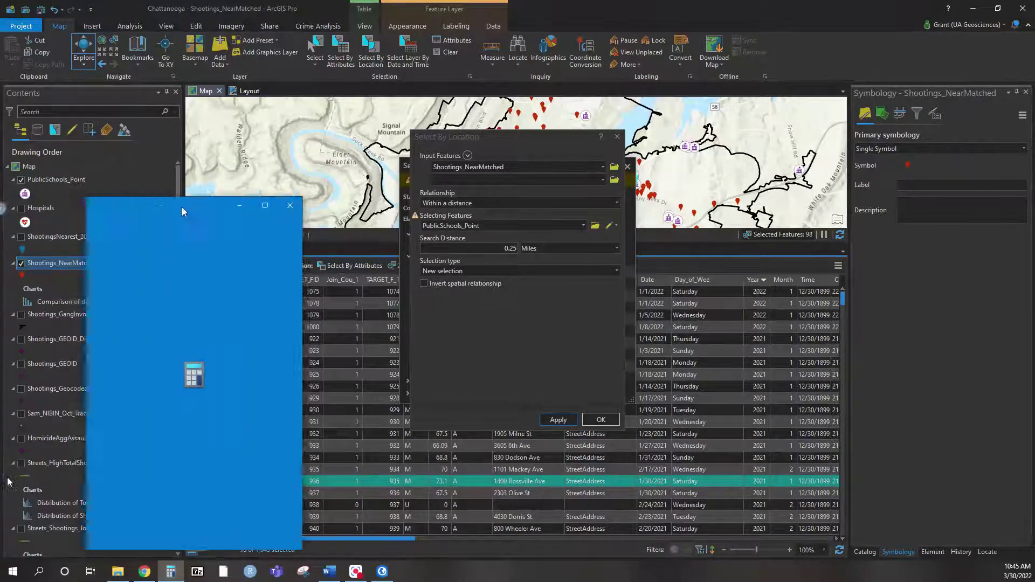
Divide 98 by 1043 in Calculator to get the share of selected shootings, and return to ArcGIS Pro
type("98/1043")
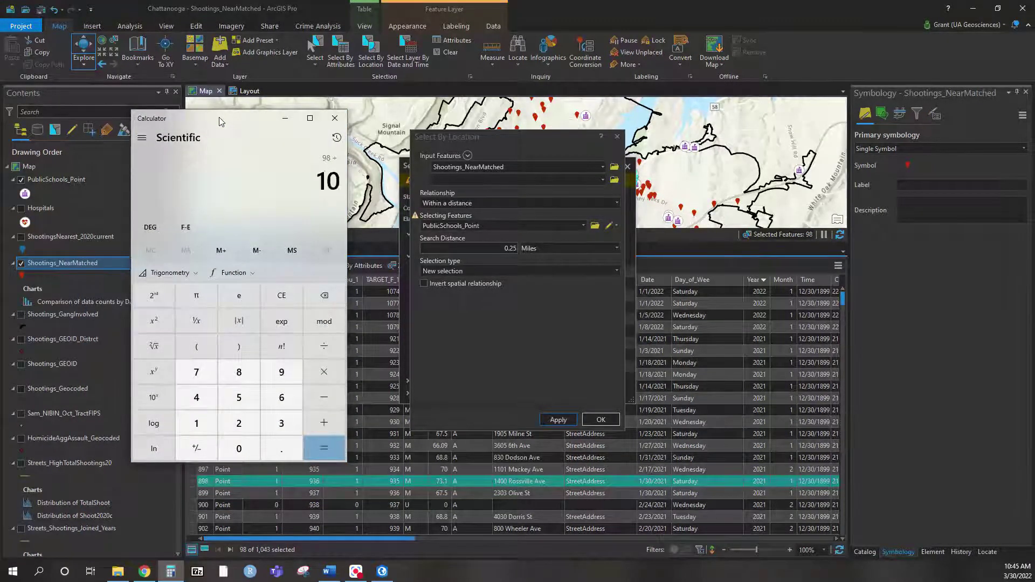
key("Return")
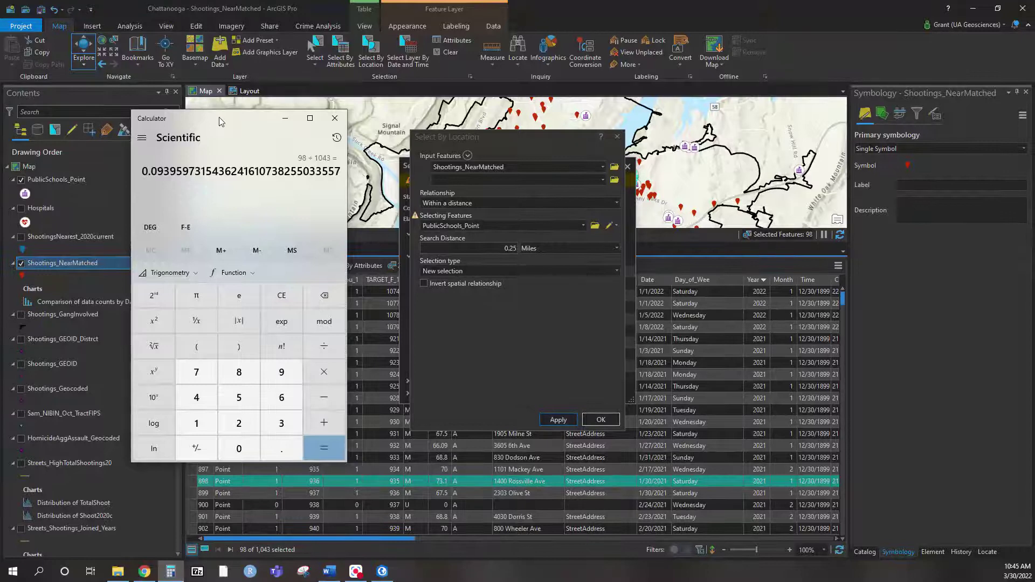
key("alt+Tab")
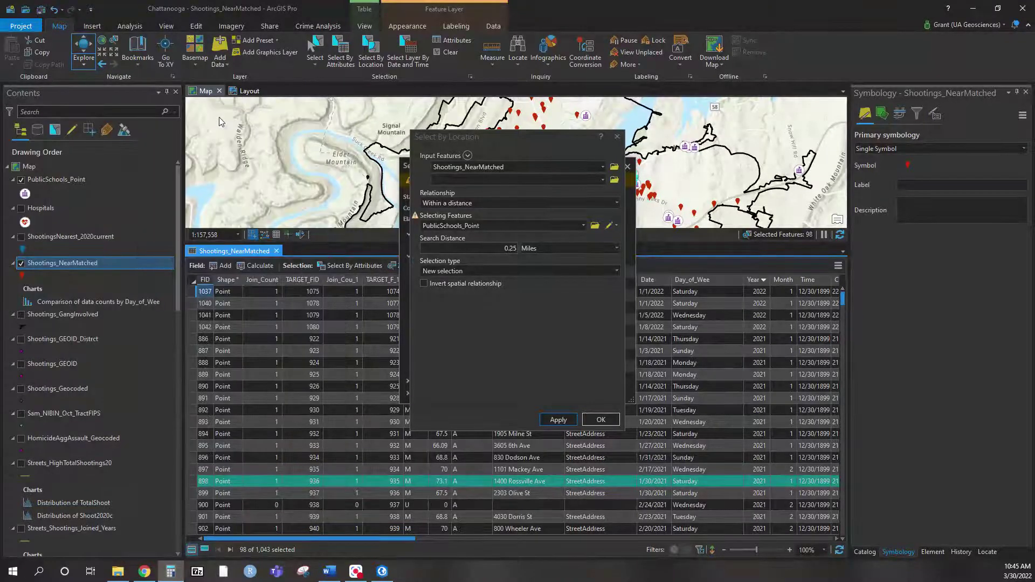
Change the search distance around the public schools to 0.5 miles and apply the shooting selection again
left_click(518, 248)
type(".5")
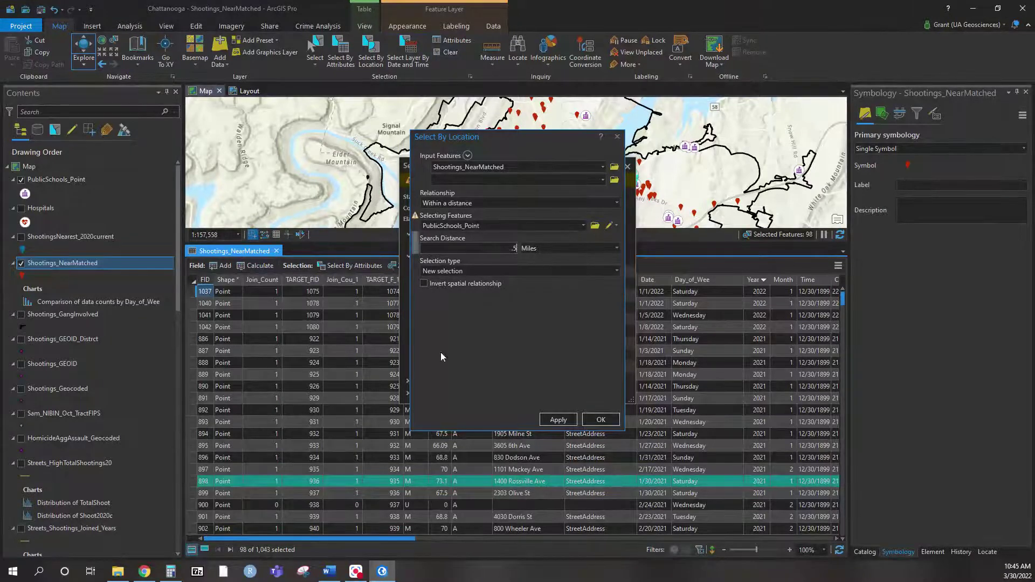
left_click(560, 420)
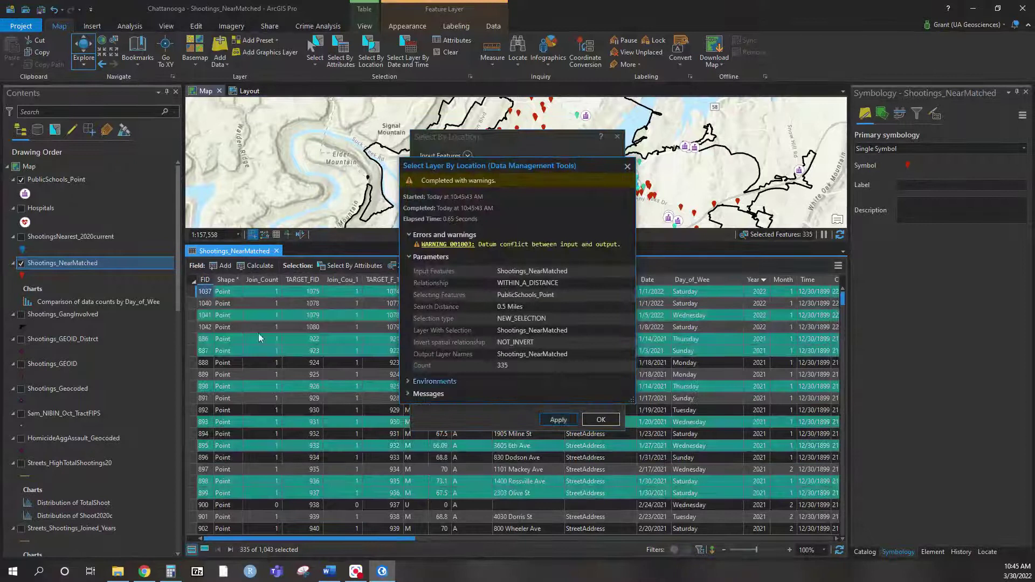
Switch to Calculator, divide 335 by 1043 for the share of shootings within the wider distance, and close Calculator
key("alt+Tab")
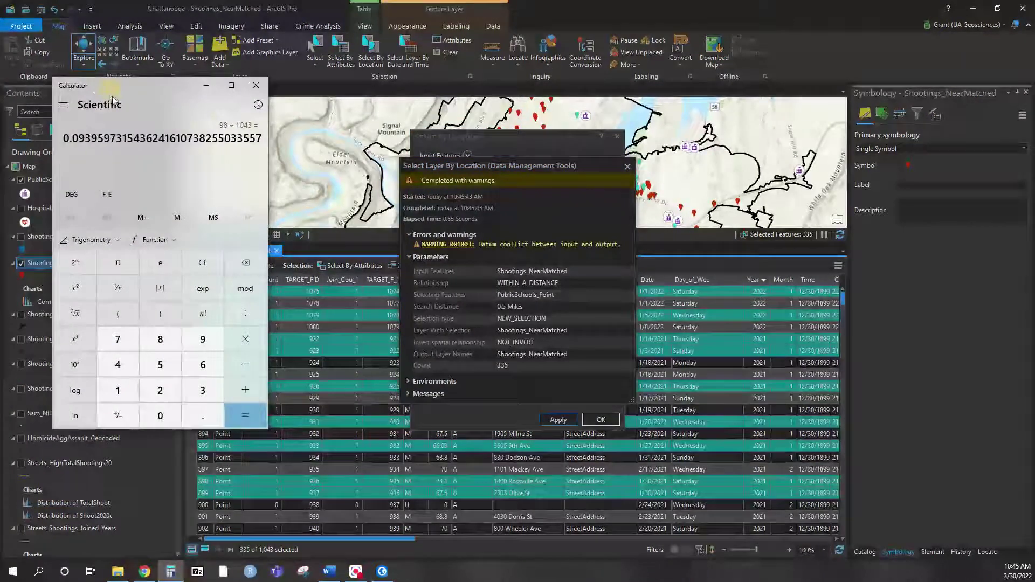
type("335/")
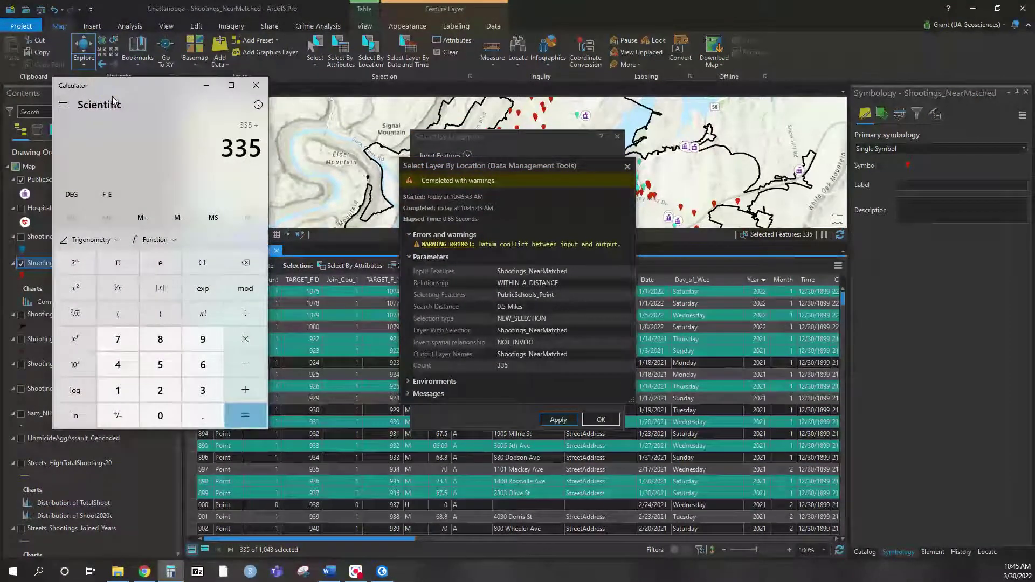
type("1043")
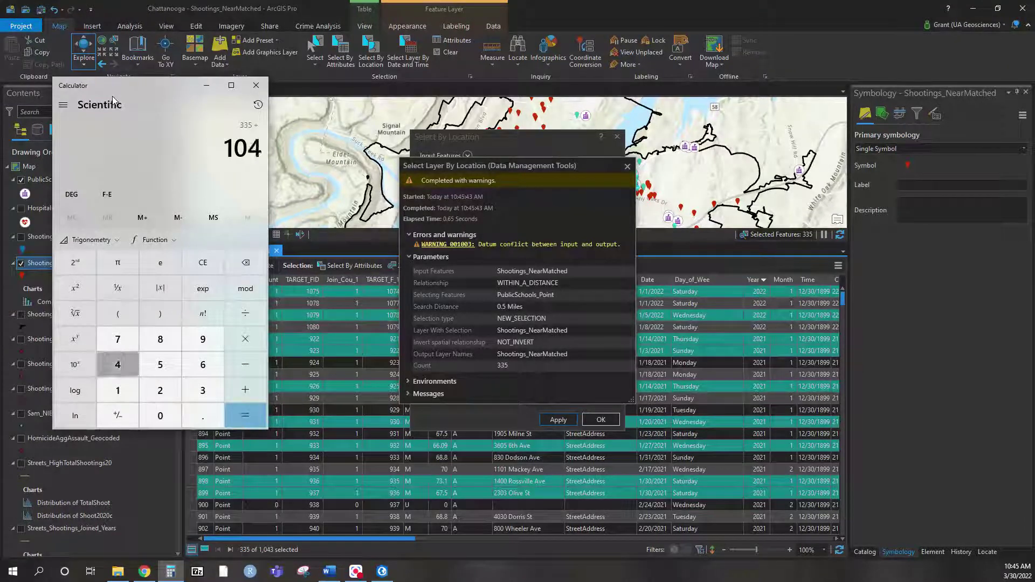
key("Return")
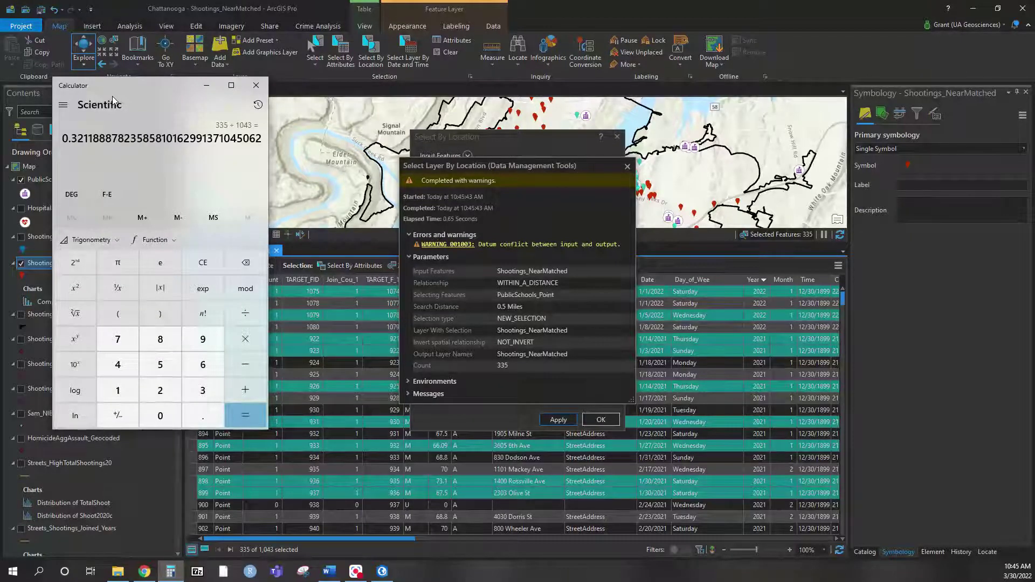
left_click(256, 86)
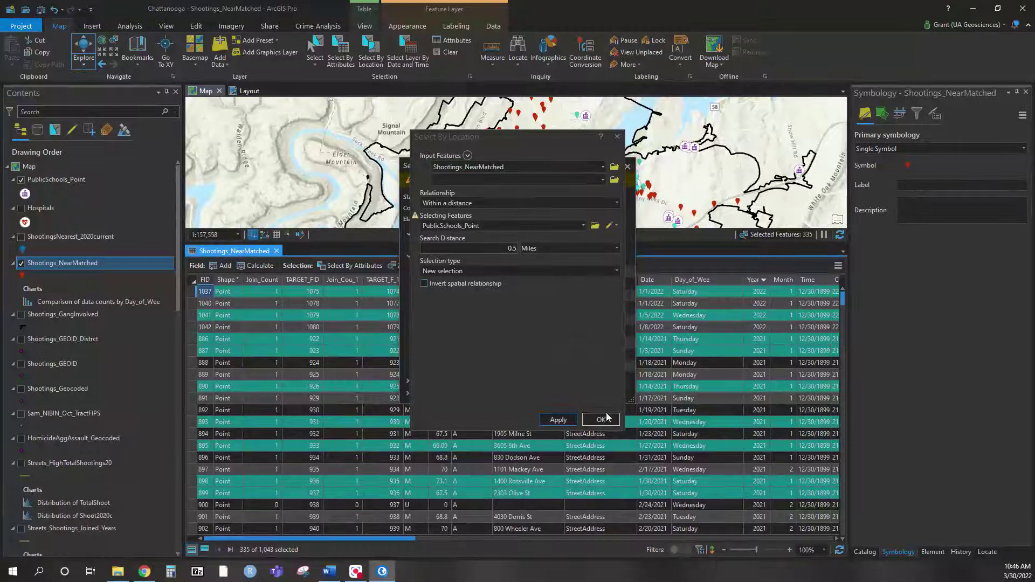
Close the location query and its remaining results message, and clear the selection of shootings
left_click(617, 145)
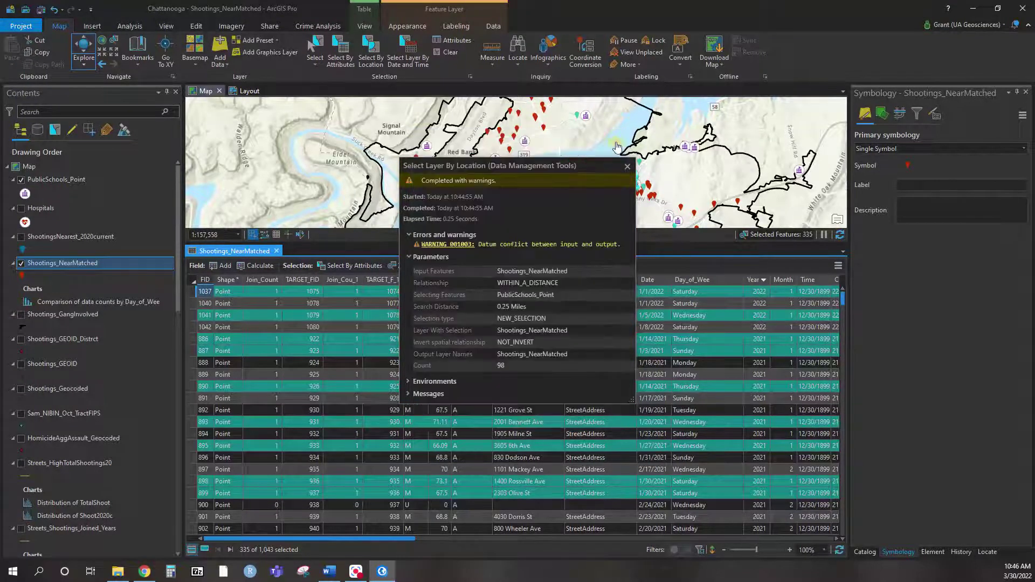
left_click(441, 53)
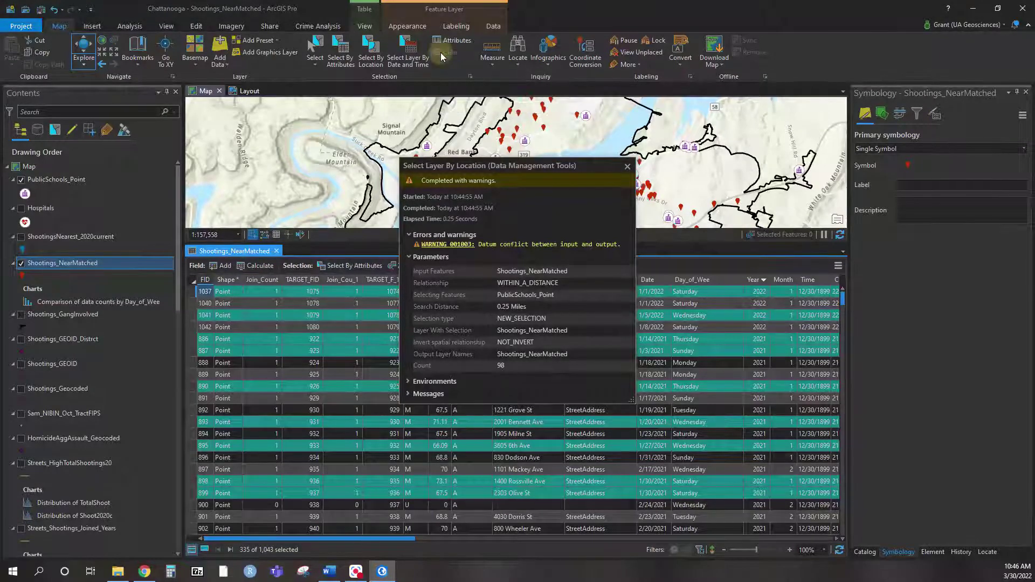
left_click(627, 166)
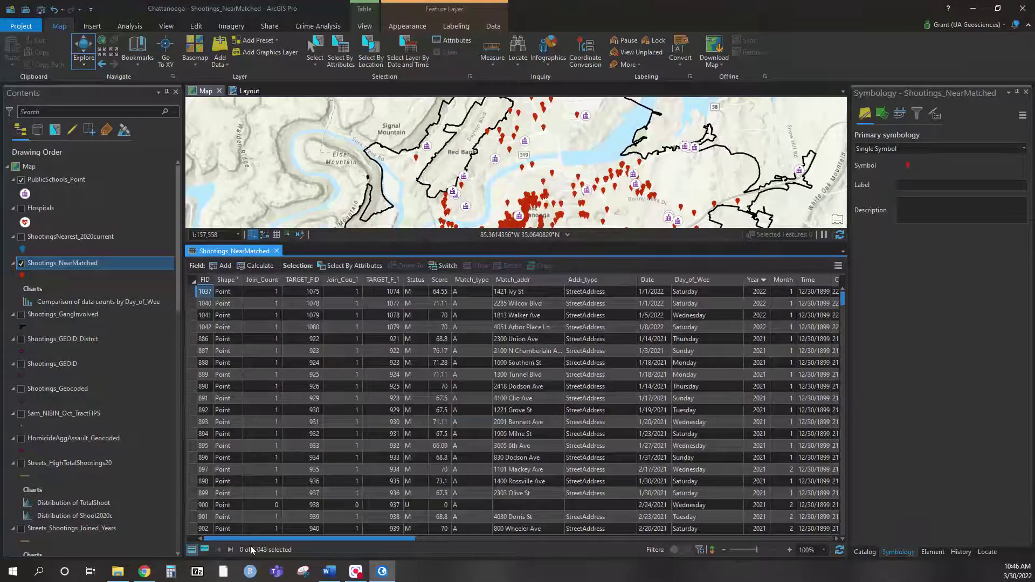